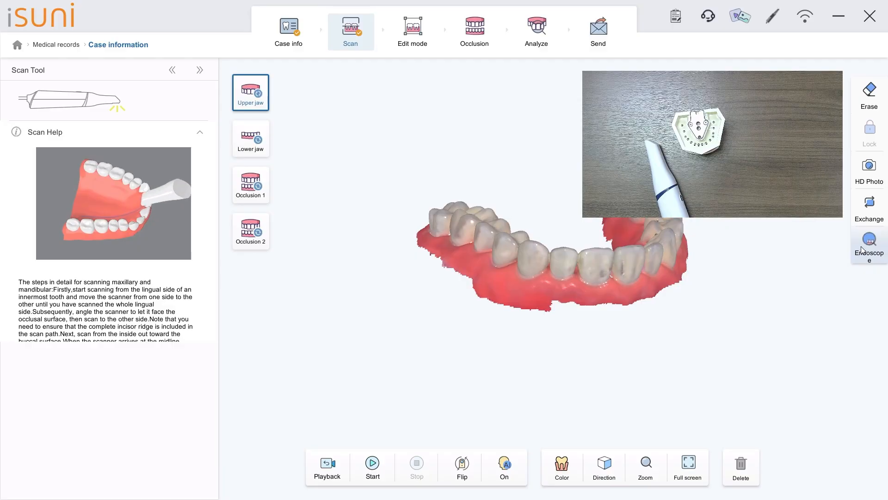
Step: Use the Endoscope's area capture to save an image of about 280 x 193 around the back teeth at one end of the arch
left_click(861, 253)
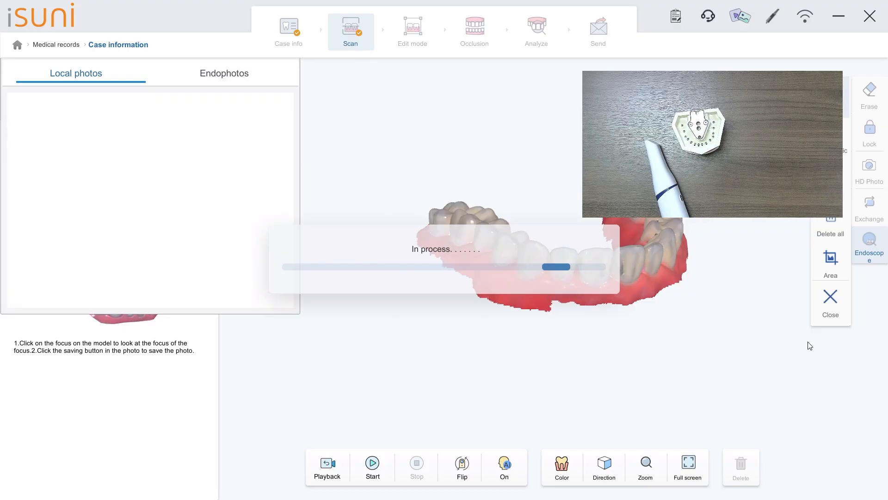
left_click(837, 276)
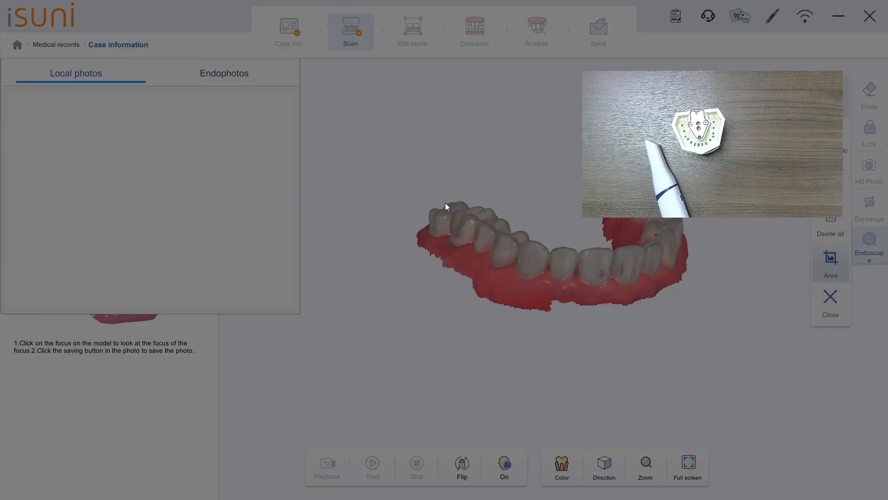
left_click_drag(420, 195, 549, 284)
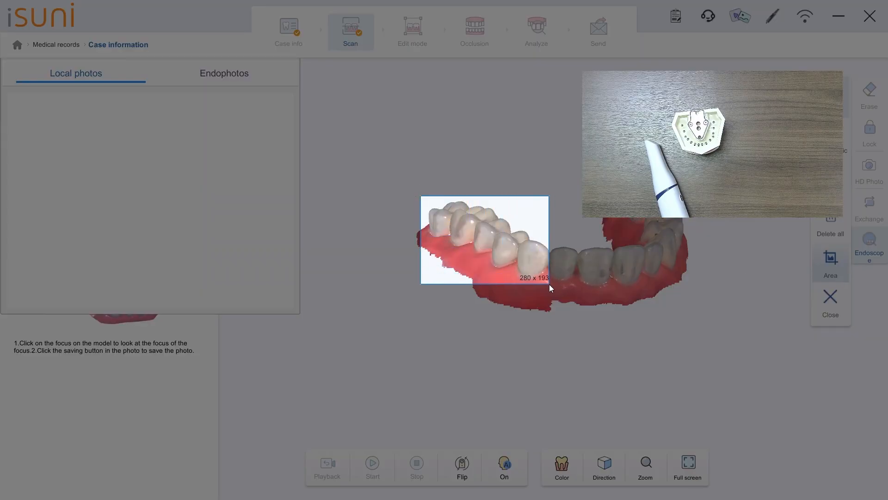
left_click(538, 294)
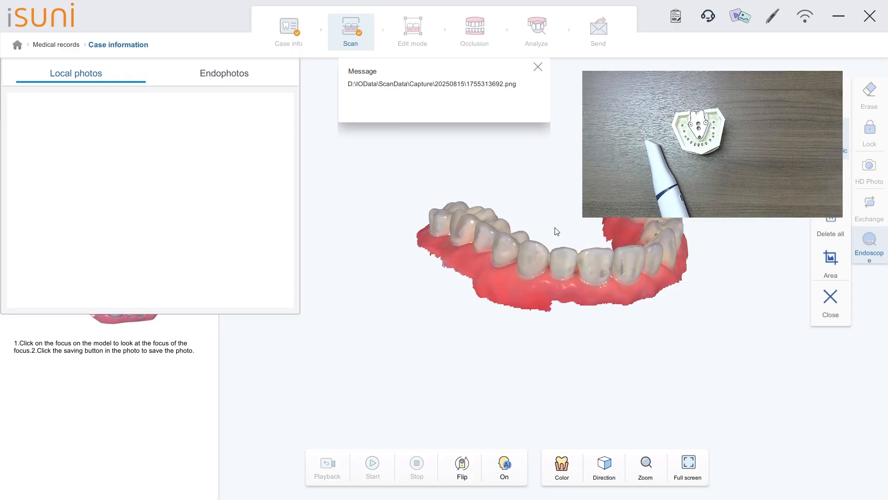
Step: Examine the endophotos for several teeth and gum spots along the arch, and close the Endoscope
left_click(498, 255)
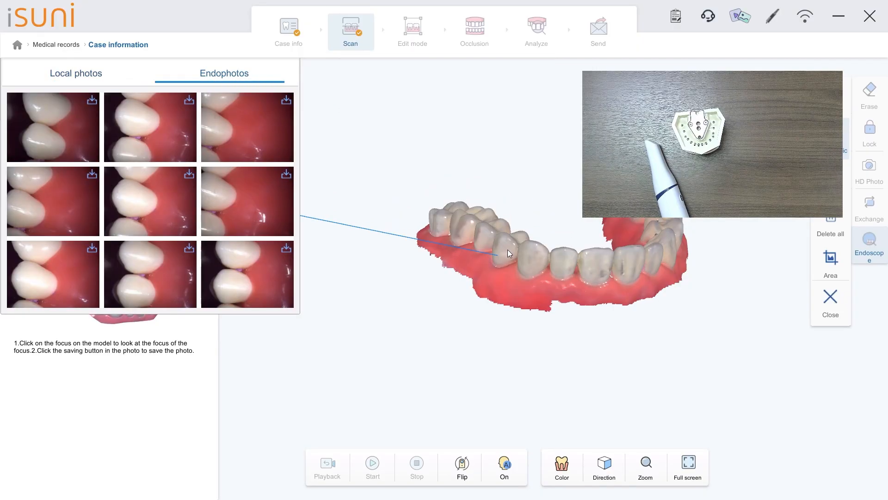
left_click(481, 238)
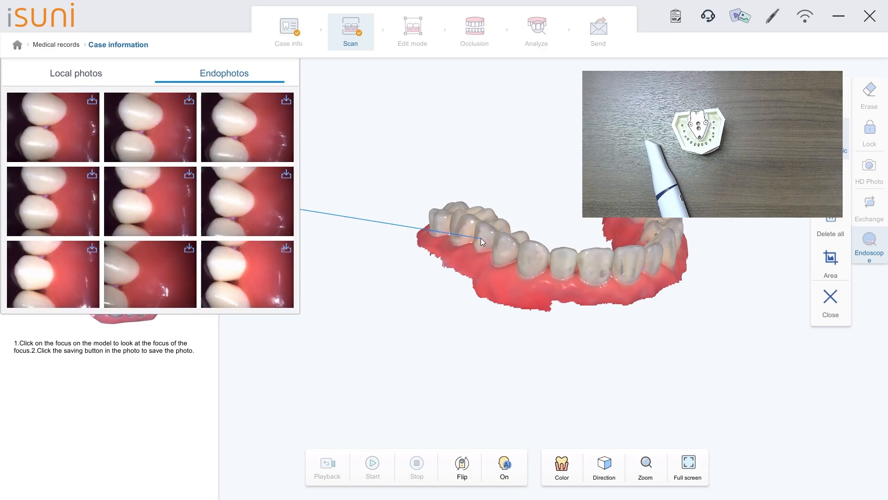
left_click(462, 232)
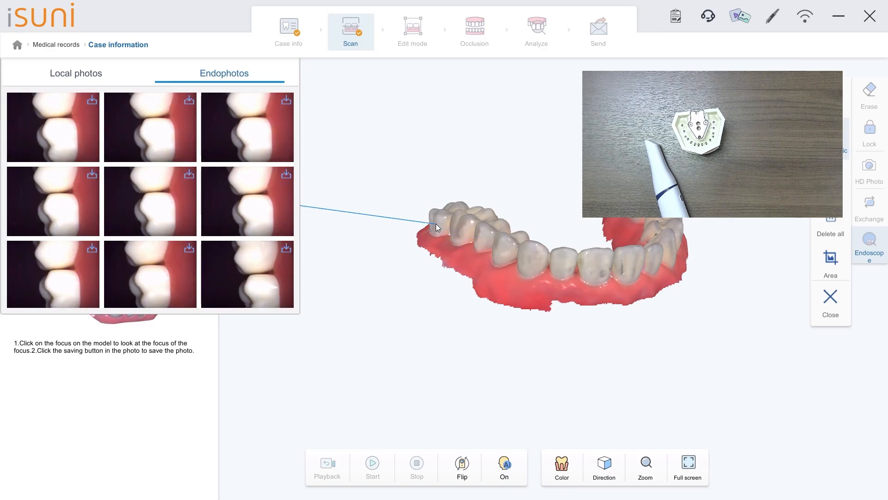
left_click(457, 231)
left_click(483, 244)
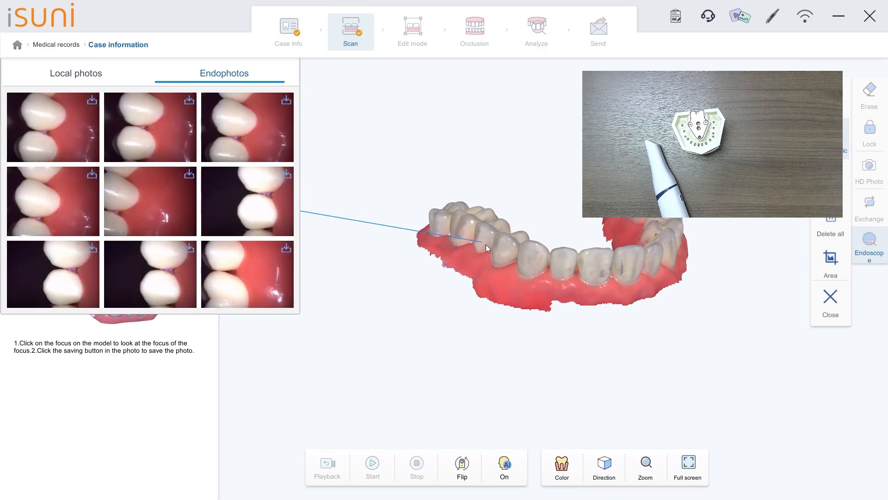
left_click(622, 301)
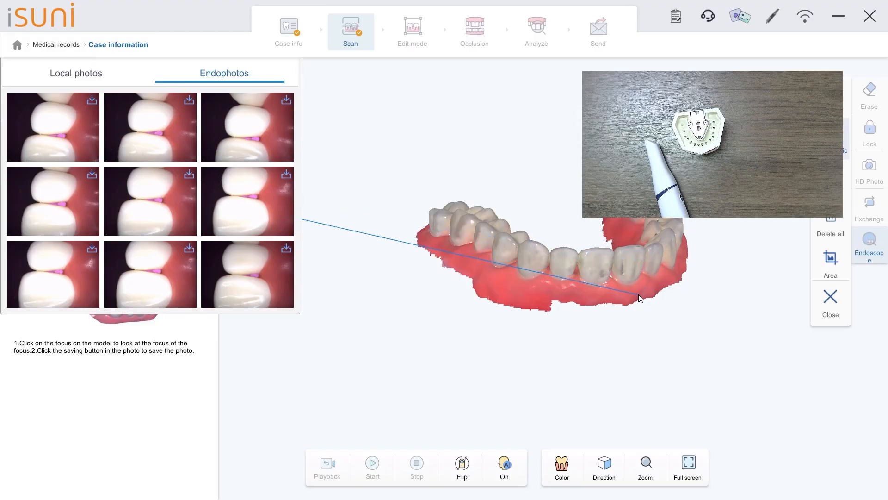
left_click(622, 276)
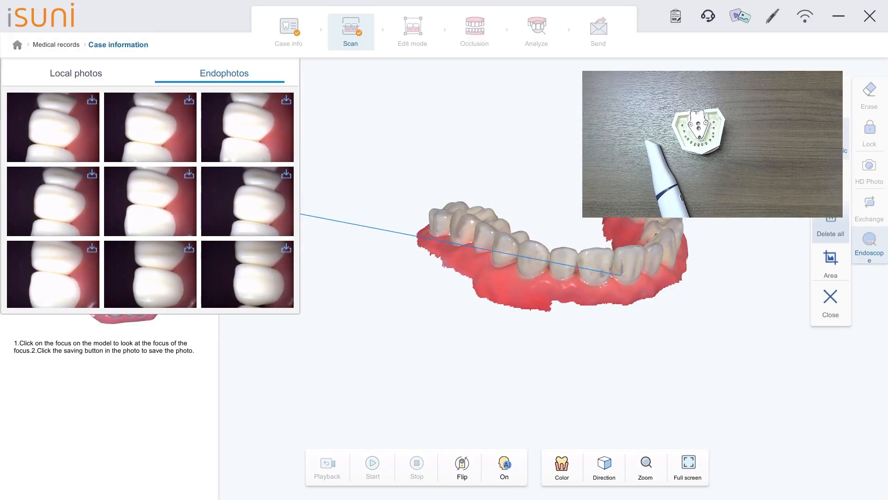
left_click(832, 299)
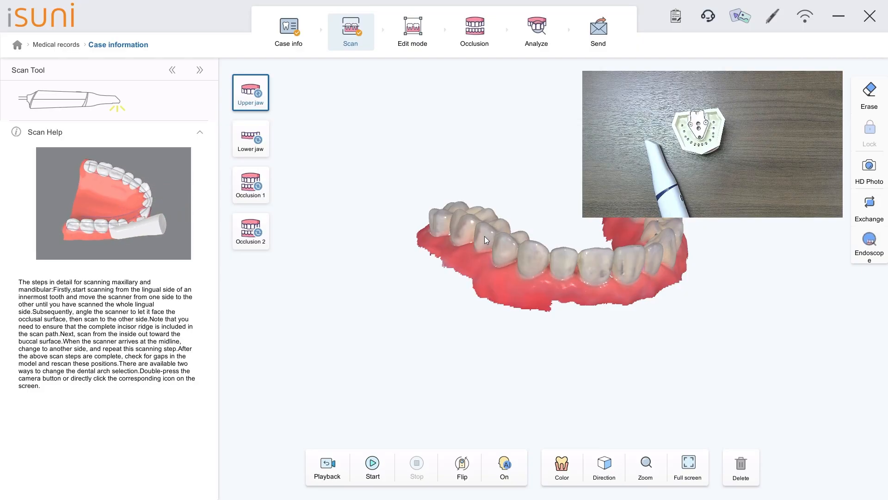
Step: Call up the upper and lower jaw data exchange and cancel it, and switch the model to grayscale and back to color
left_click(869, 208)
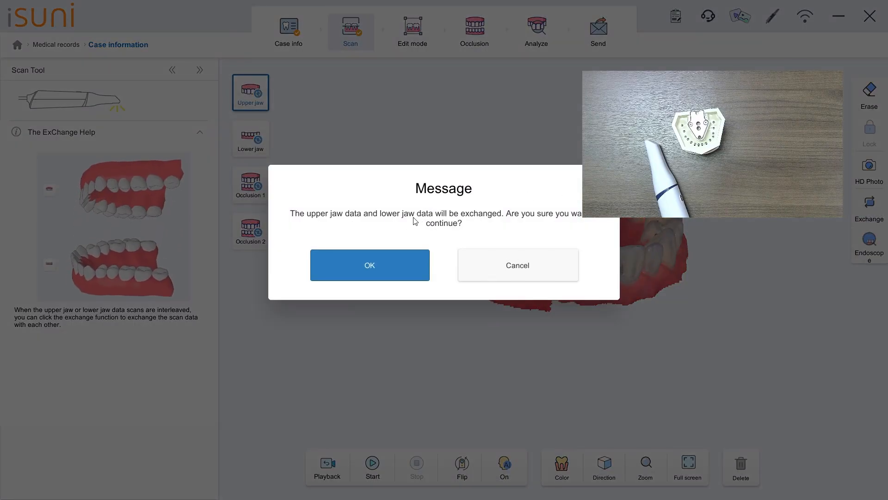
left_click(520, 269)
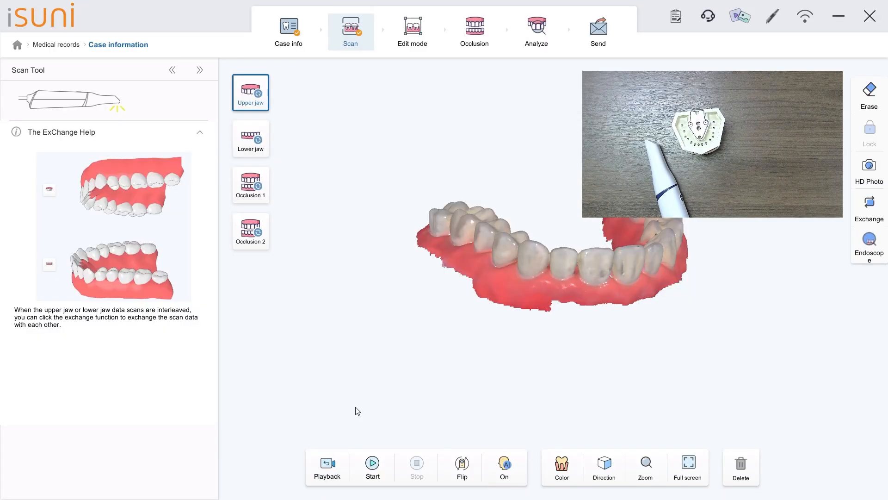
left_click(565, 462)
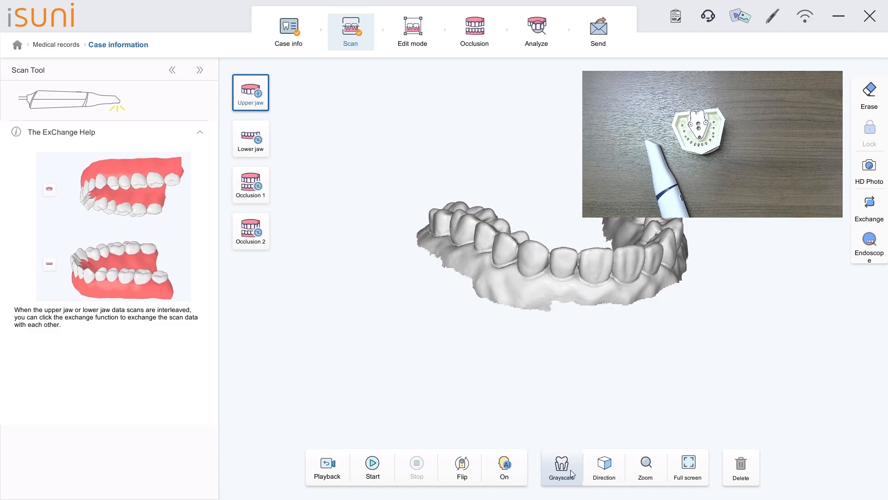
left_click(570, 469)
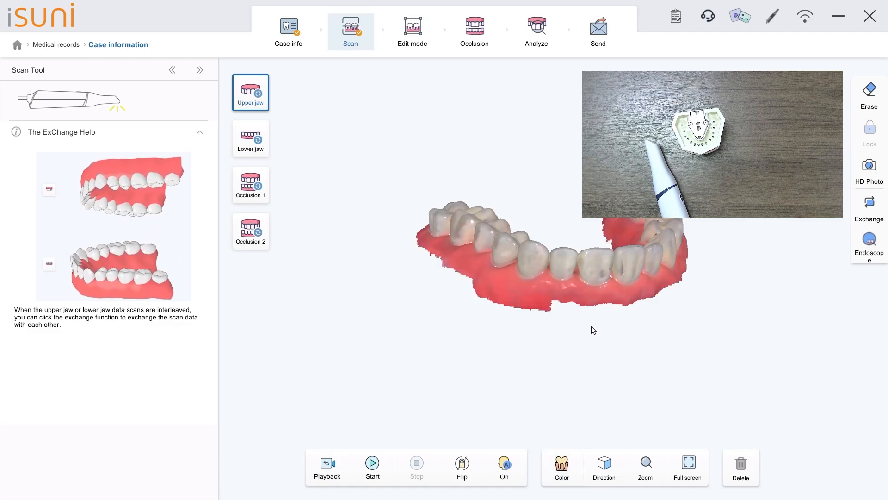
Step: Enter Edit mode and inspect the upper jaw and lower jaw models from several angles
left_click(408, 38)
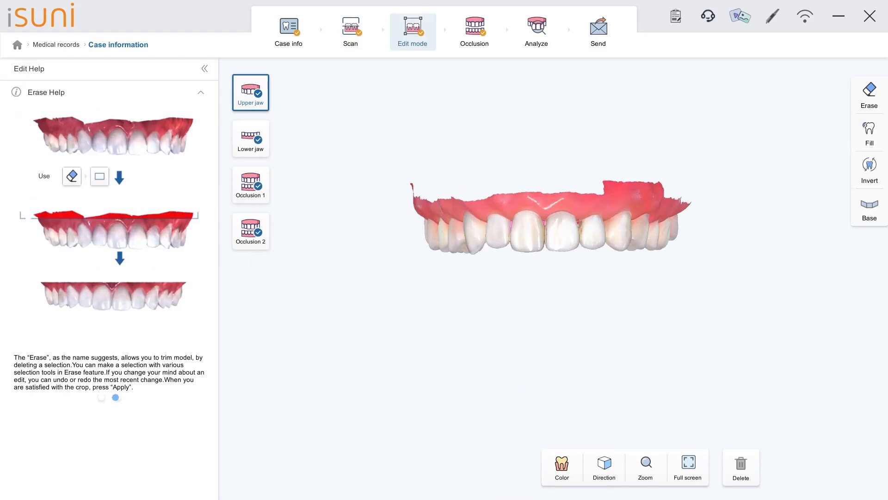
left_click_drag(409, 277, 432, 353)
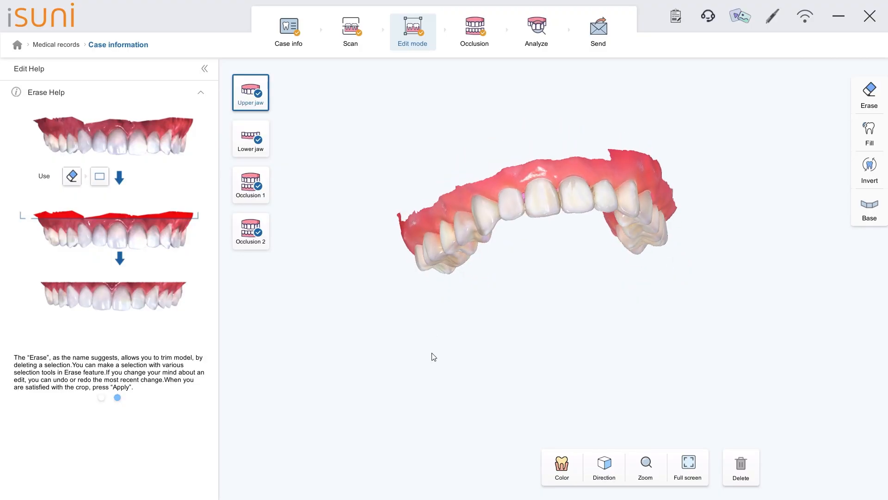
left_click_drag(415, 306, 620, 261)
left_click_drag(569, 300, 722, 243)
left_click_drag(517, 274, 461, 317)
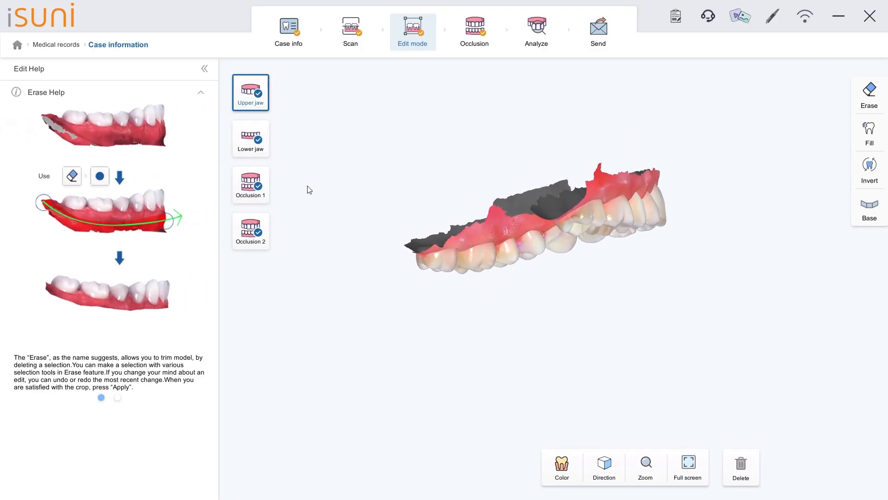
left_click(250, 138)
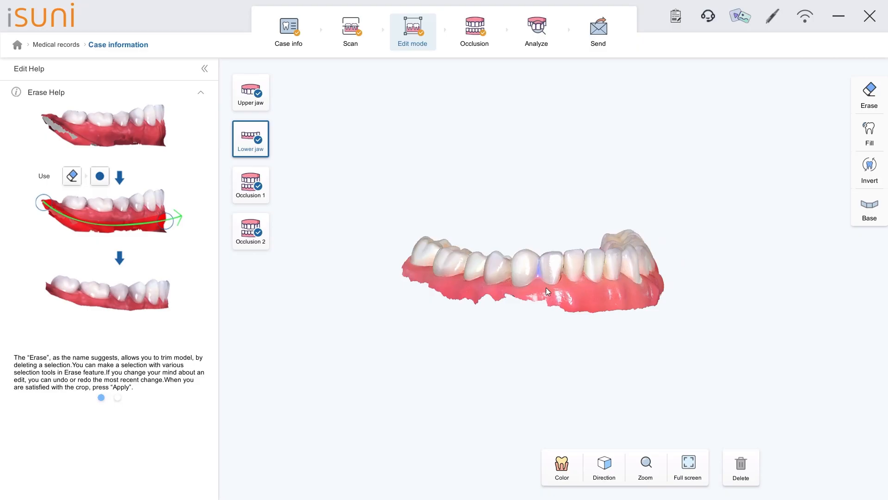
left_click_drag(546, 288, 508, 338)
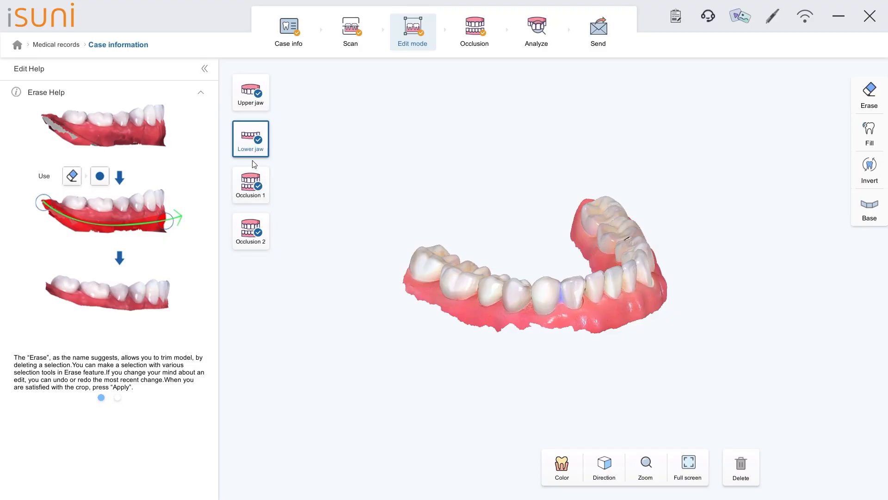
Step: Preview the upper jaw's hollow-shape base in the Base tool and exit without building it
left_click(242, 95)
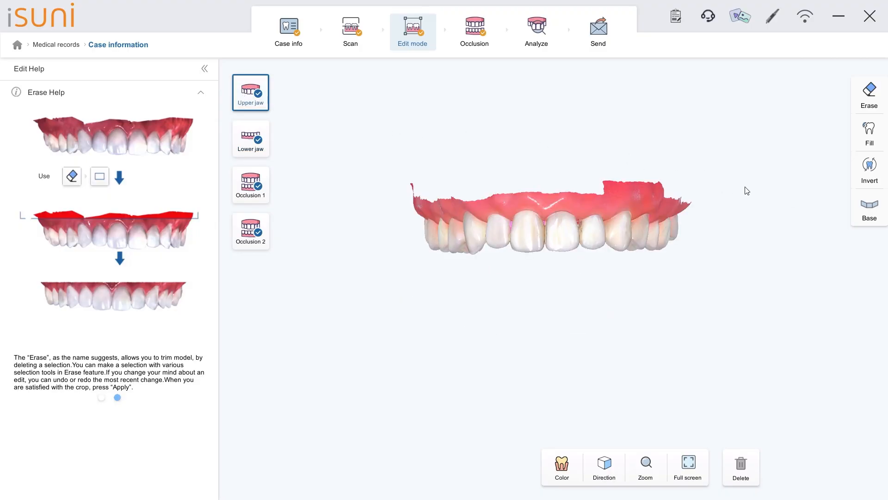
left_click(862, 221)
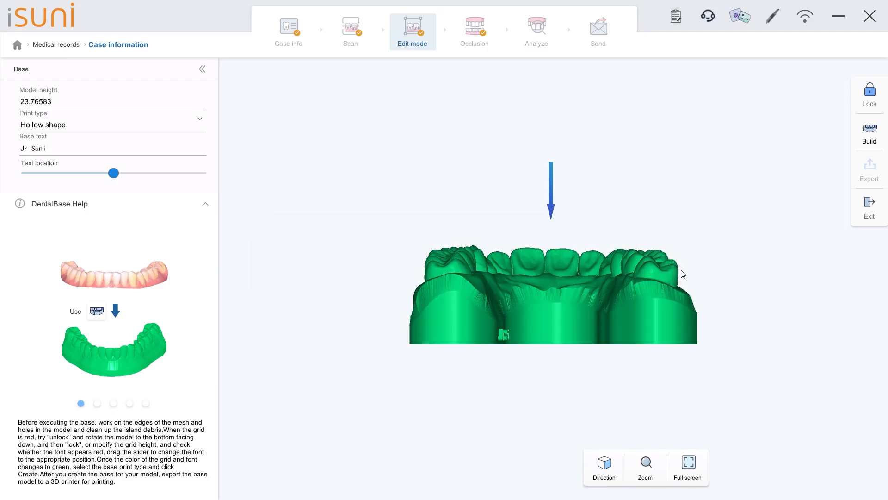
left_click_drag(682, 274, 876, 362)
left_click(875, 207)
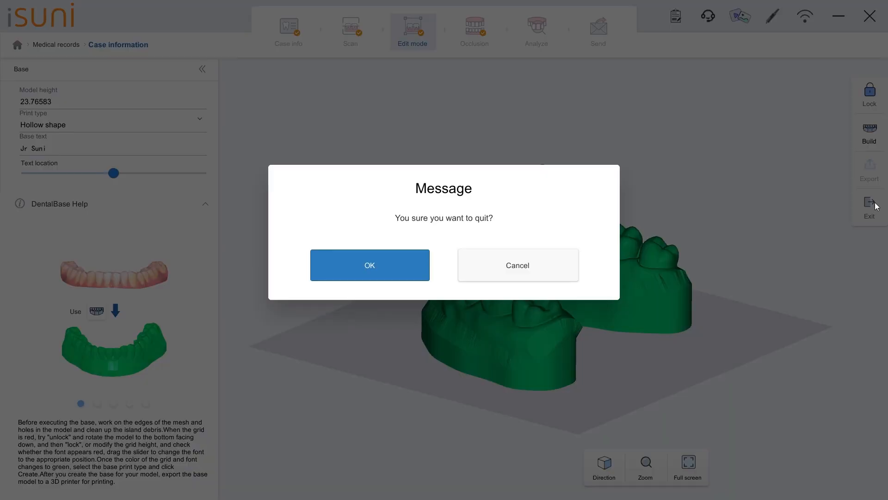
left_click(373, 277)
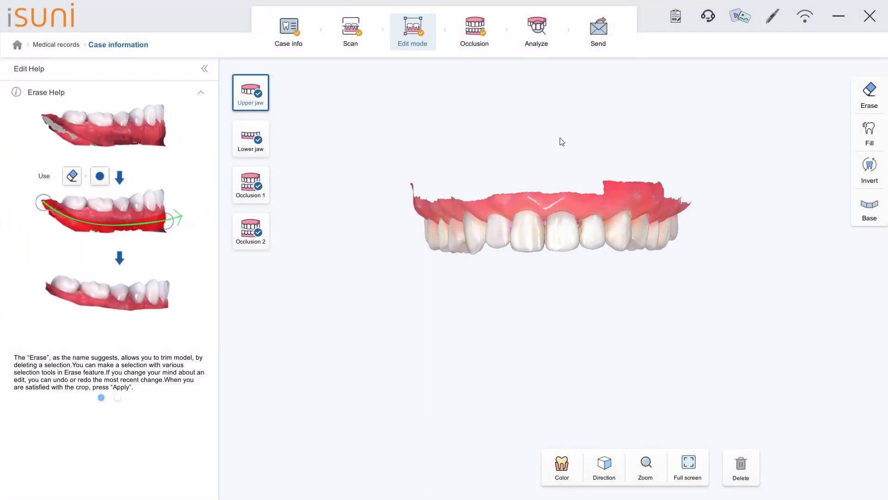
Step: Invert the upper jaw from male to female mold and invert it back
left_click(870, 169)
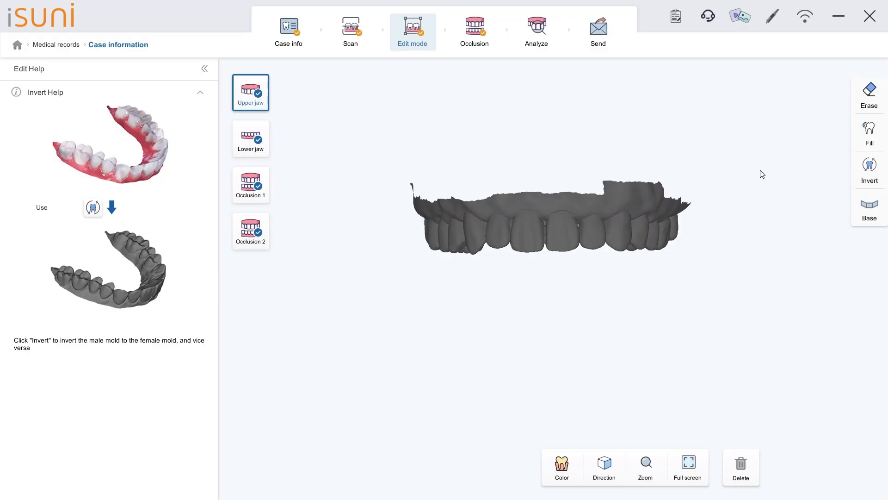
left_click(870, 169)
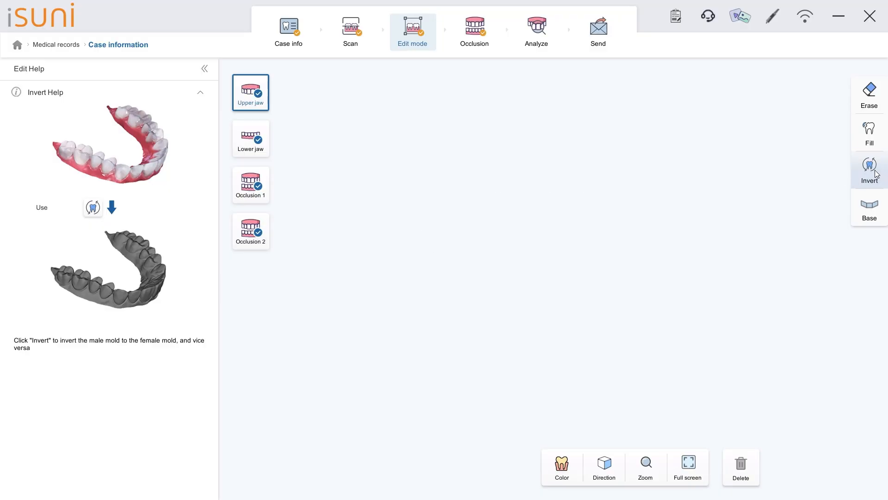
Step: Fill the gaps in the upper jaw model automatically and apply the result
left_click(870, 138)
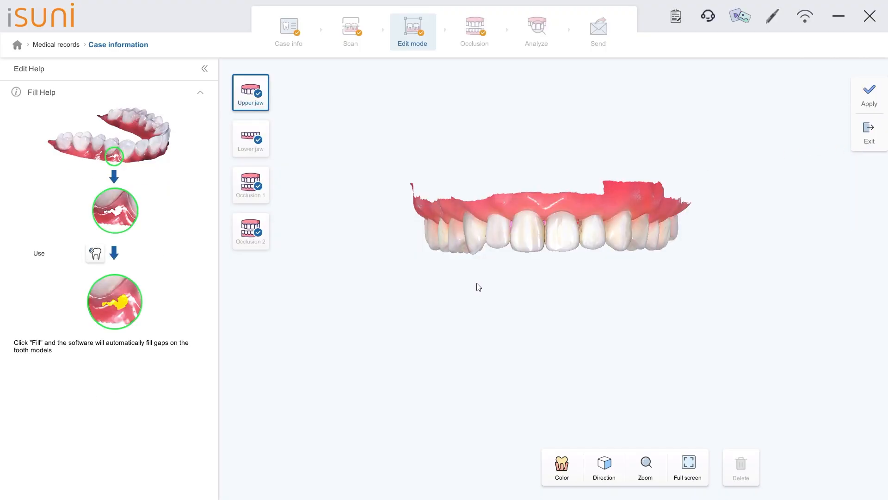
left_click_drag(478, 286, 537, 238)
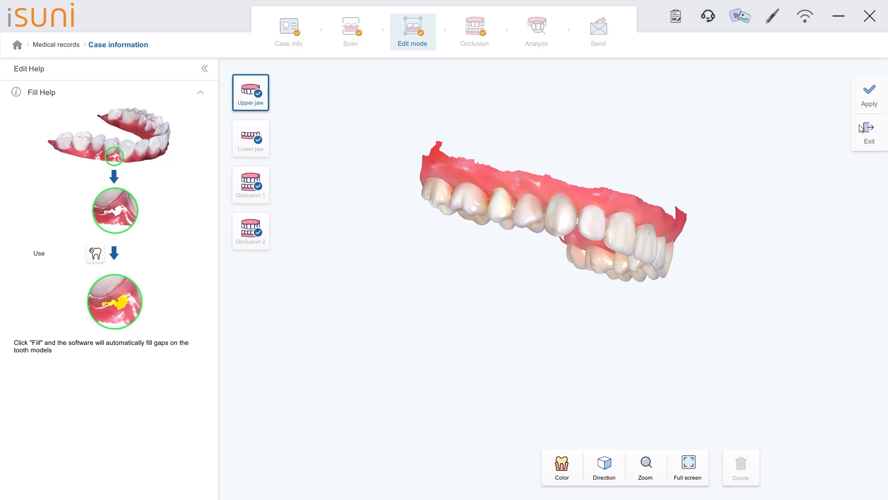
left_click(869, 96)
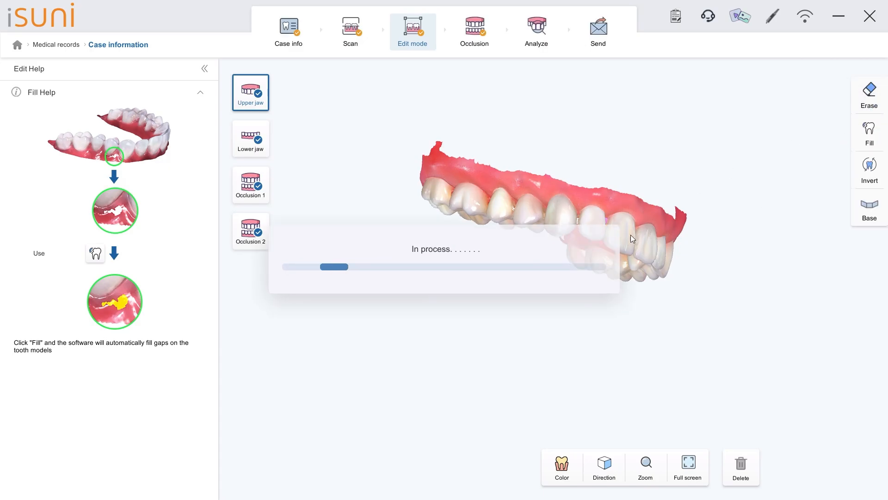
left_click_drag(623, 232, 511, 281)
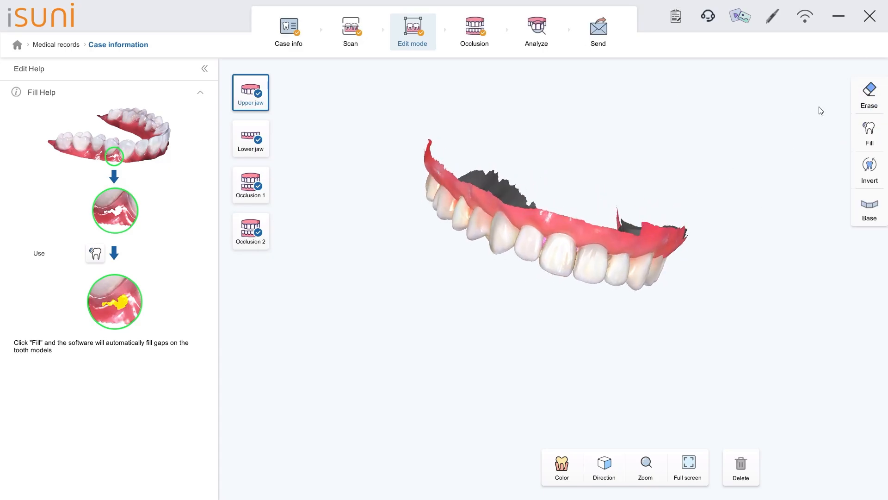
Step: Trim a strip of the uneven upper gum edge on the upper jaw with a rectangle Erase selection and apply the erasure permanently
left_click(866, 97)
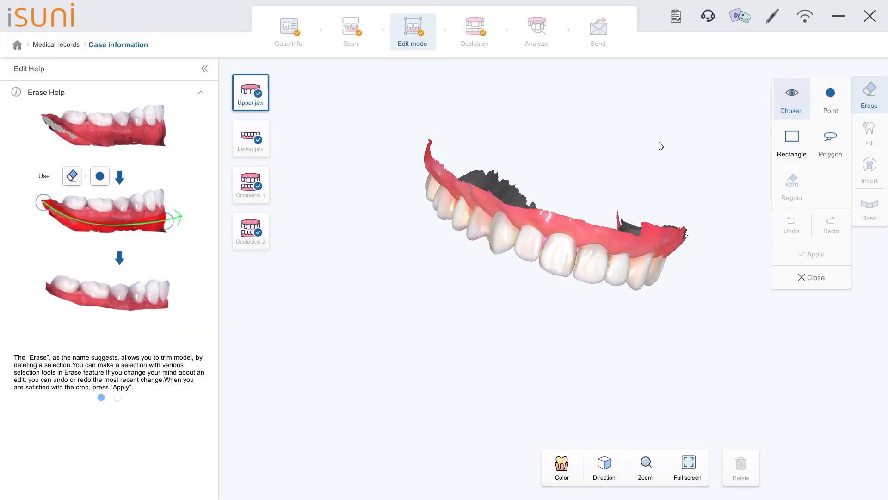
left_click_drag(651, 154, 511, 123)
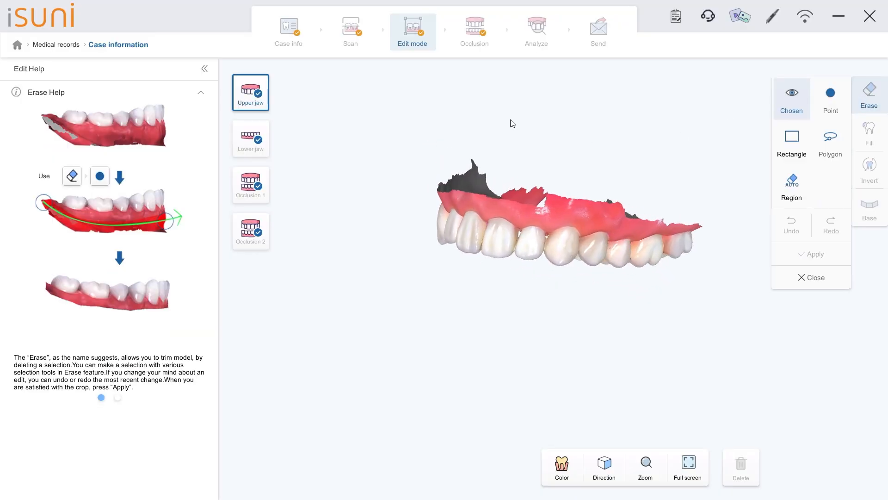
mouse_move(533, 172)
left_mouse_down()
mouse_move(587, 194)
mouse_move(591, 205)
mouse_move(547, 164)
mouse_move(642, 232)
mouse_move(637, 208)
left_mouse_up()
left_click(794, 136)
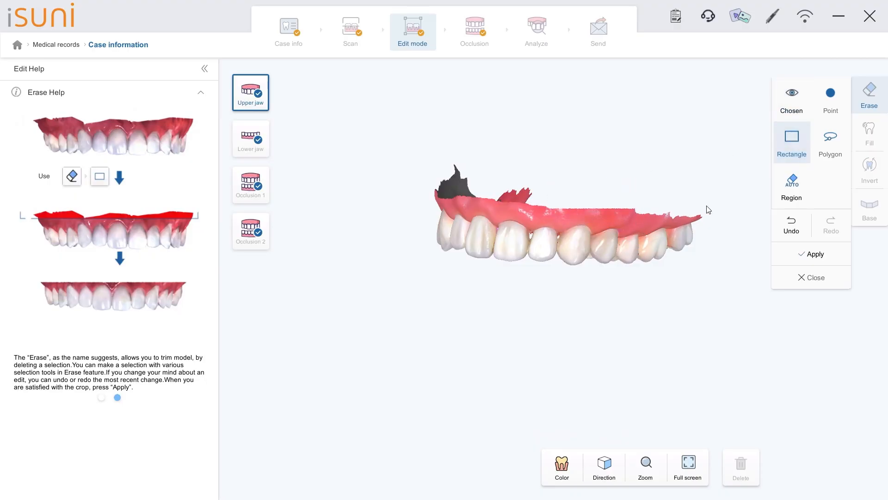
left_click(788, 247)
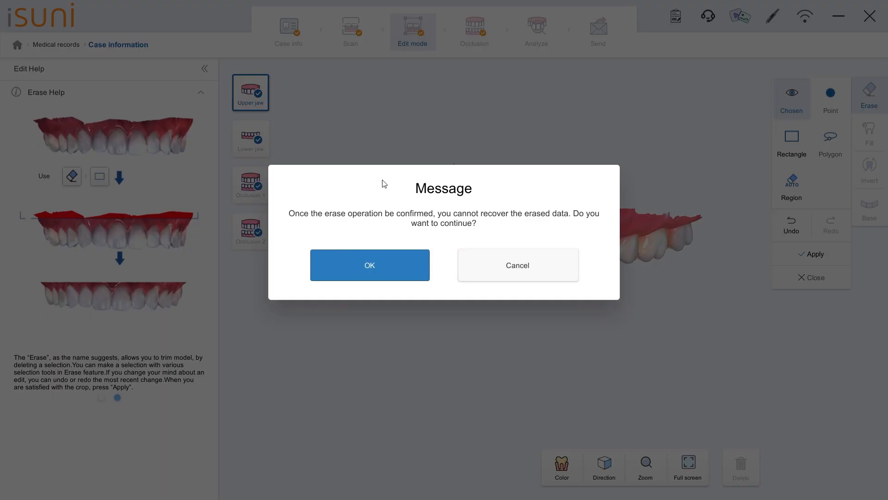
left_click(379, 262)
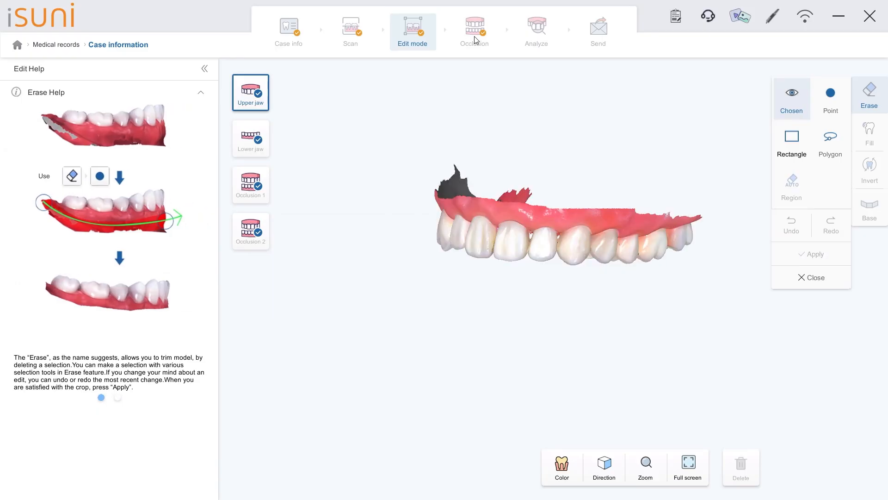
Step: Leave the Erase tool, preview the hollow-shape bases of both jaws in the Occlusion stage, and exit without building them
left_click(811, 276)
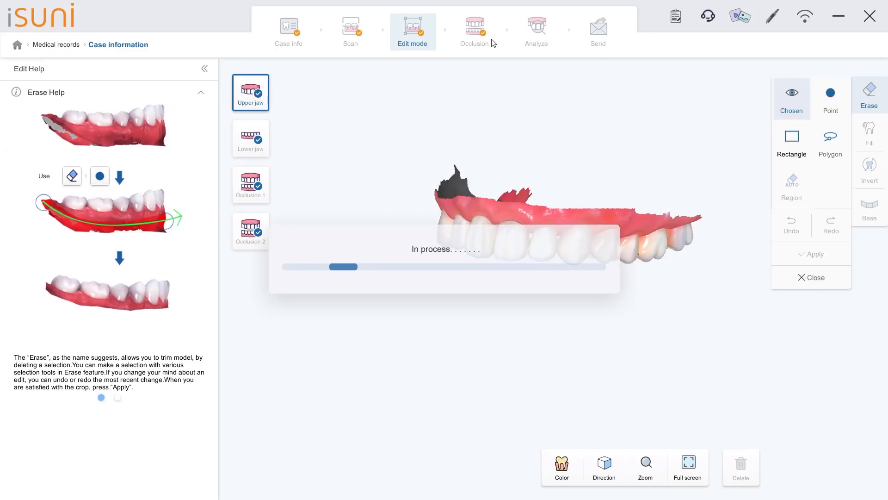
left_click(463, 22)
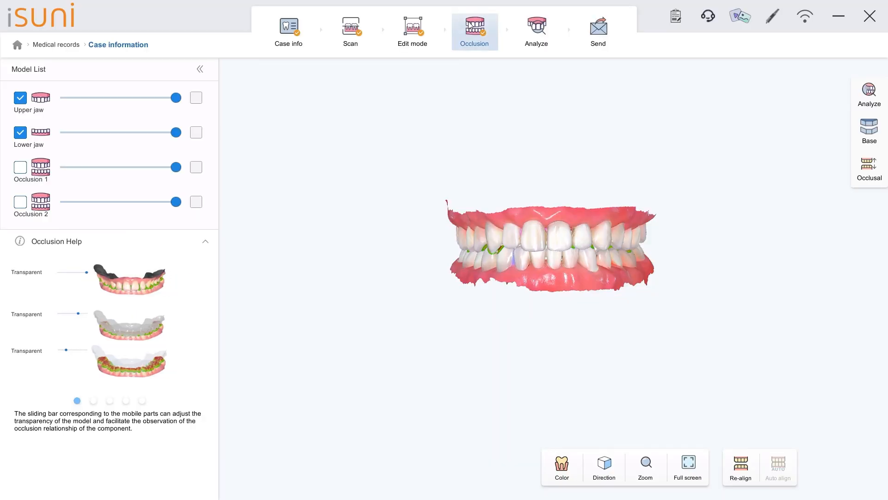
left_click(868, 127)
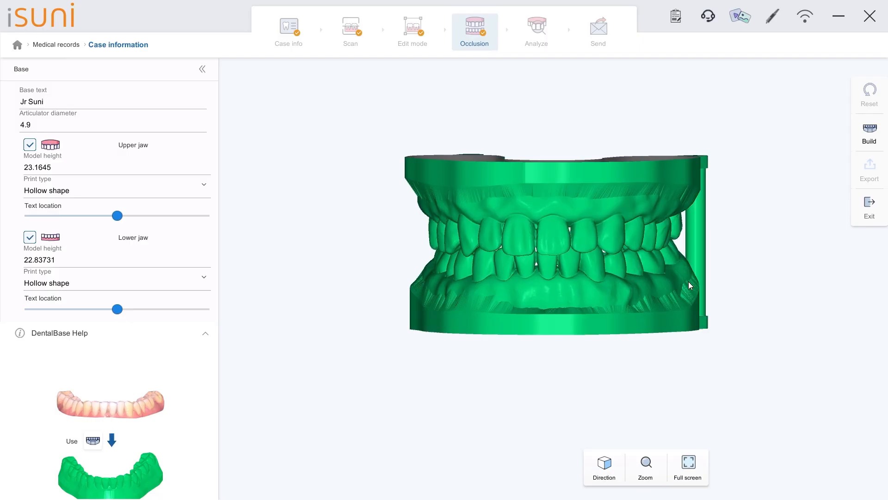
left_click_drag(688, 283, 382, 311)
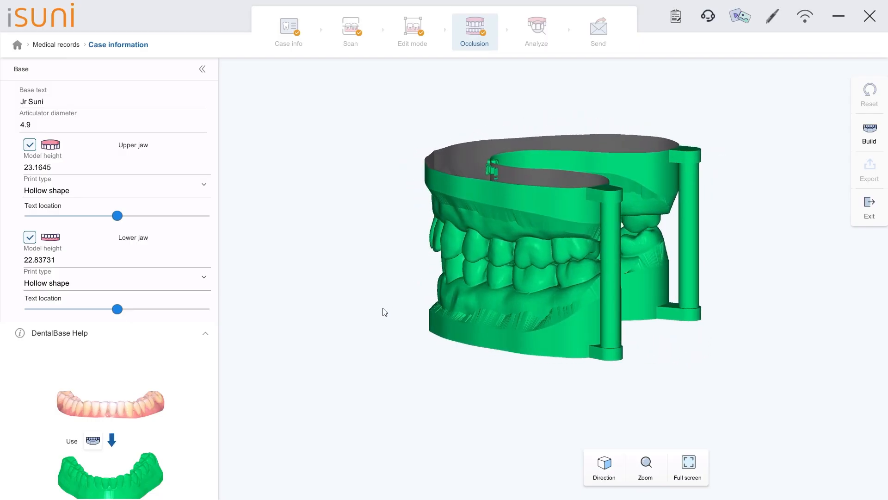
left_click(868, 208)
left_click(389, 275)
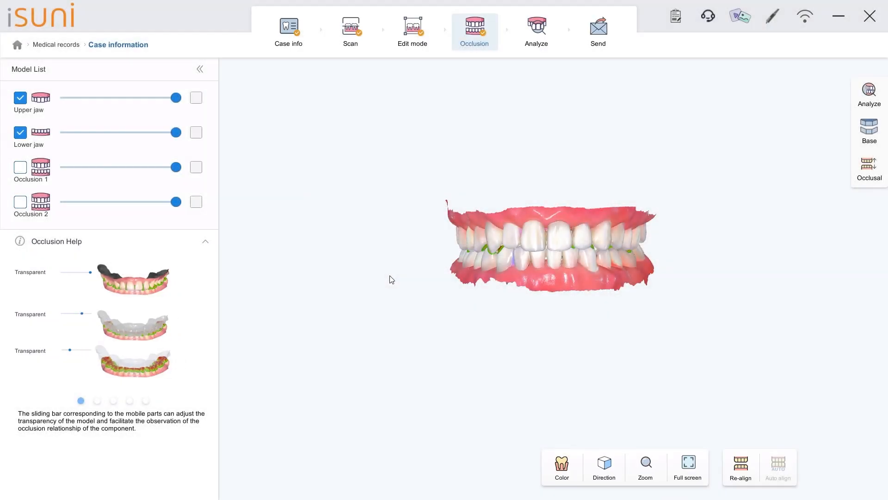
Step: Open the bite slightly in the Occlusal expansion view to inspect the bite area, and exit the view
left_click(868, 171)
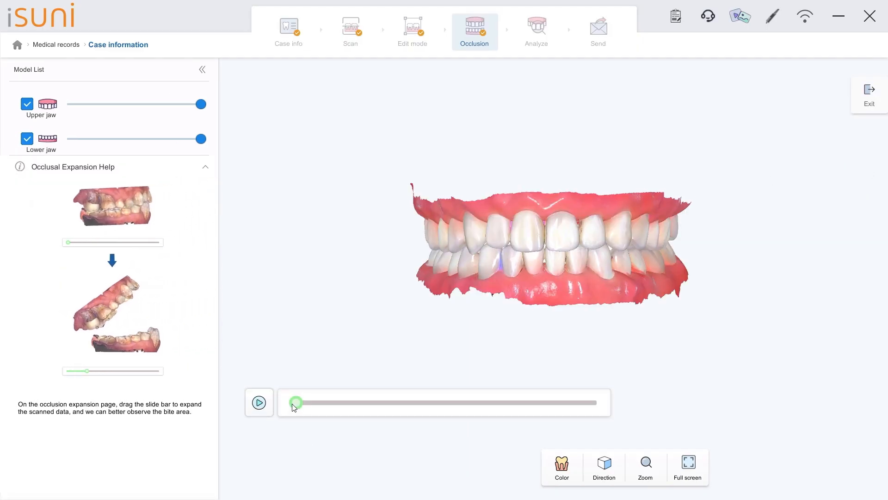
left_click_drag(296, 402, 312, 371)
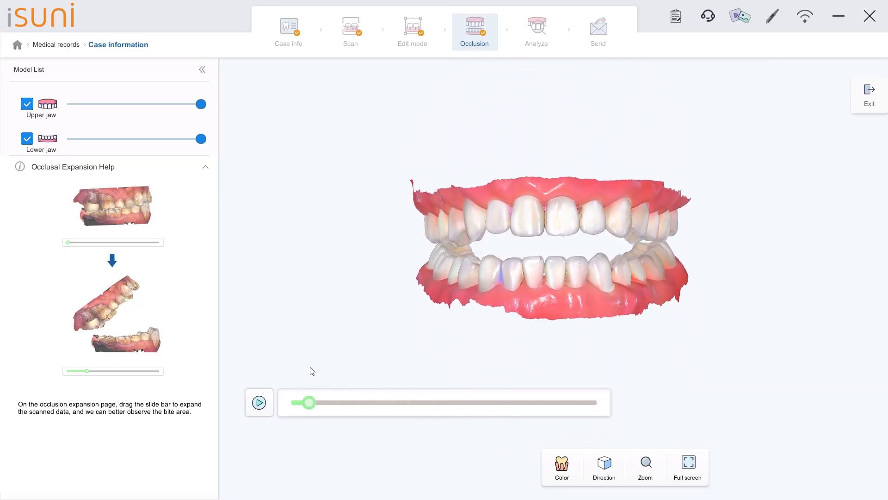
left_click(845, 98)
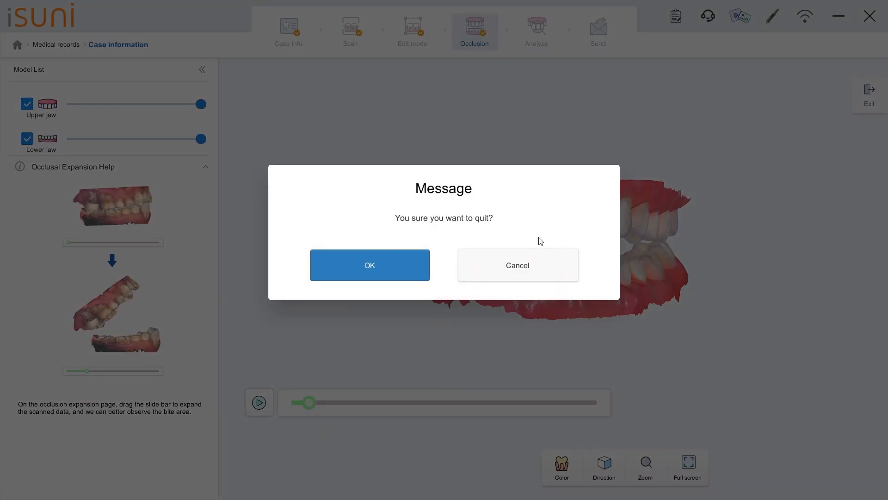
left_click(367, 277)
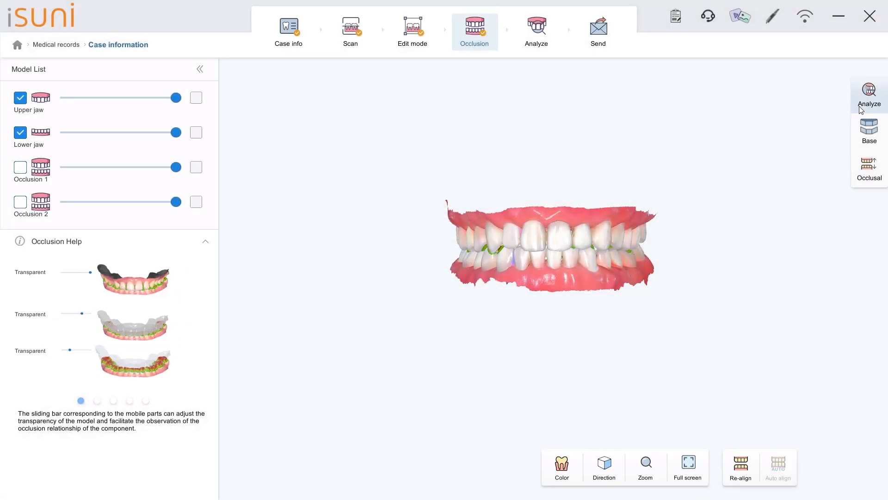
Step: Generate an automatic cross-section profile through the upper and lower teeth in the occlusal analysis, and exit the analysis
left_click(861, 96)
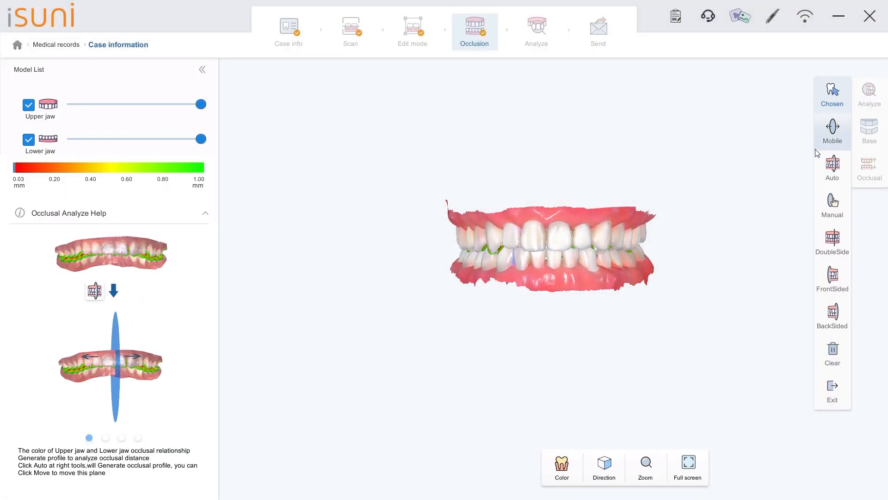
left_click(843, 176)
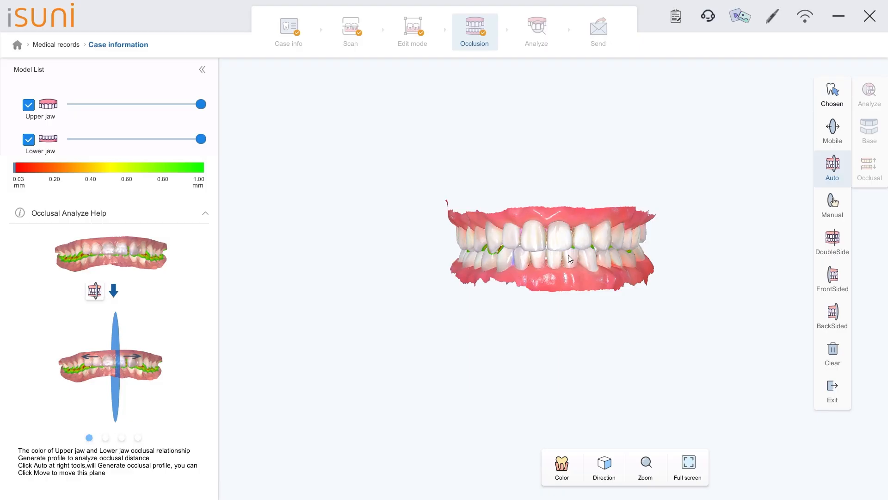
left_click_drag(568, 255, 749, 280)
left_click(831, 385)
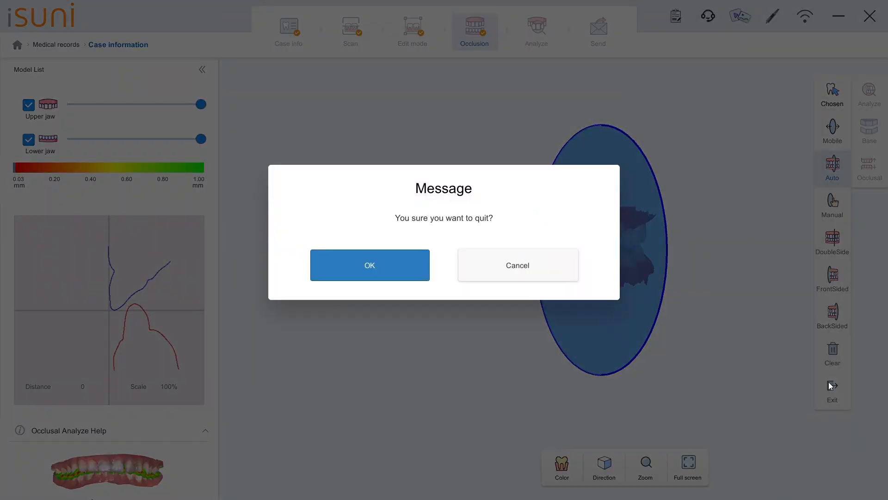
left_click(363, 278)
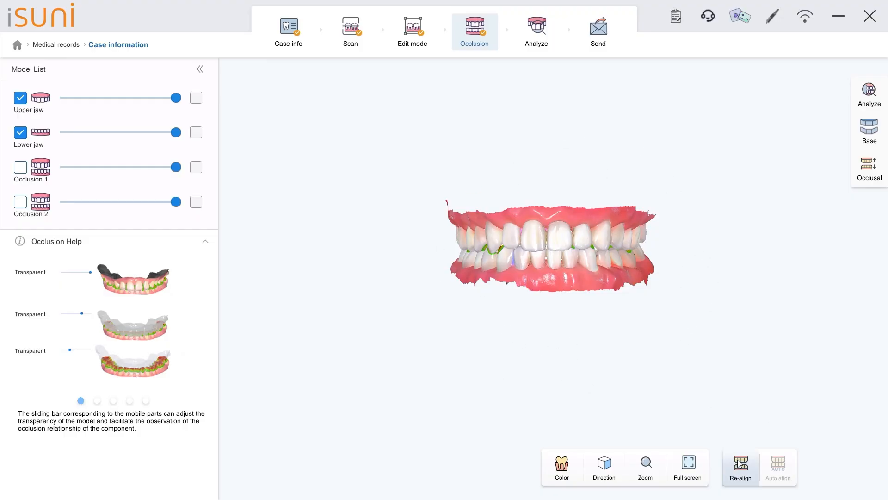
Step: View the jaw models in grayscale and switch them back to color
left_click(562, 472)
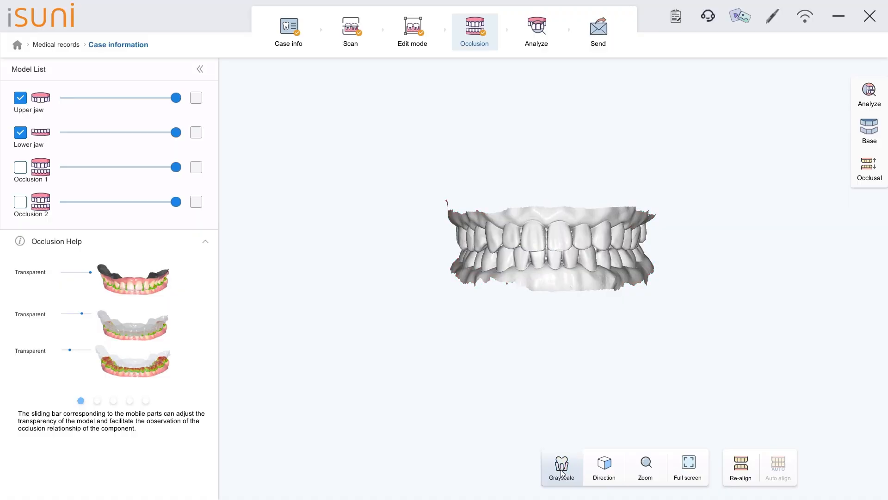
left_click(562, 472)
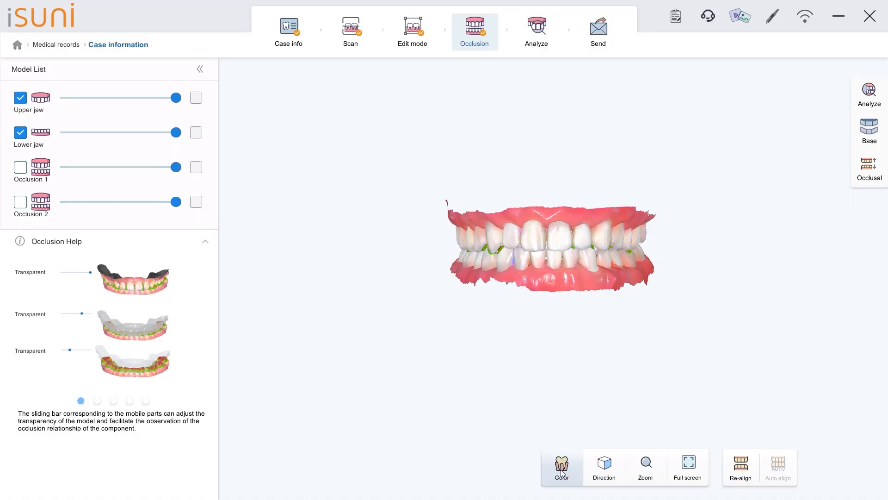
Step: Mark the distances between the upper central incisors and between the adjacent lateral incisor and canine, and close Measurement after viewing the surface-area tool
left_click(531, 31)
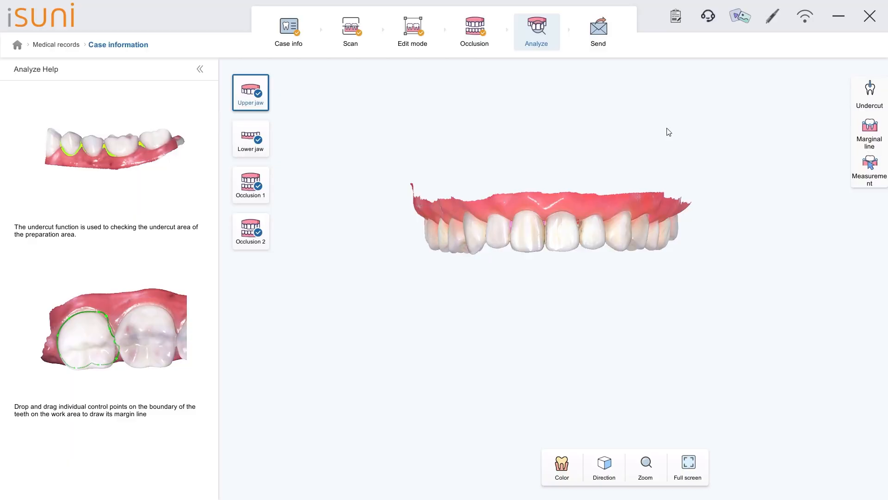
left_click(874, 176)
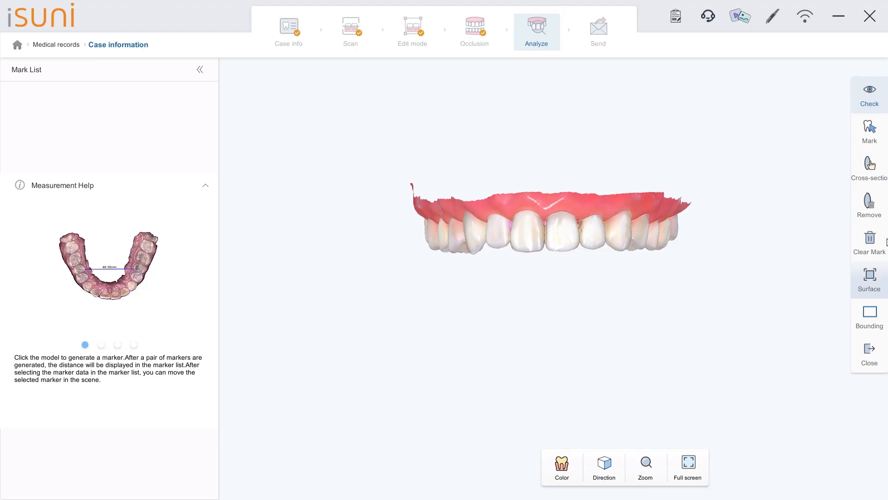
left_click(872, 144)
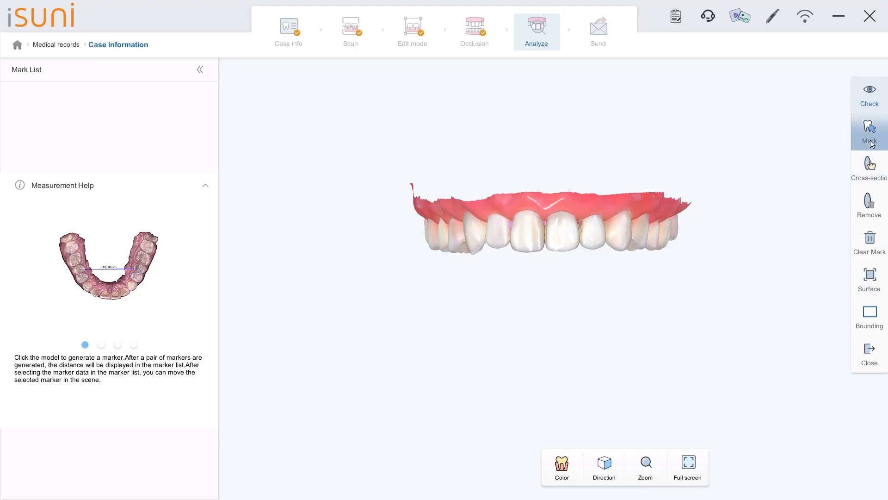
left_click(572, 231)
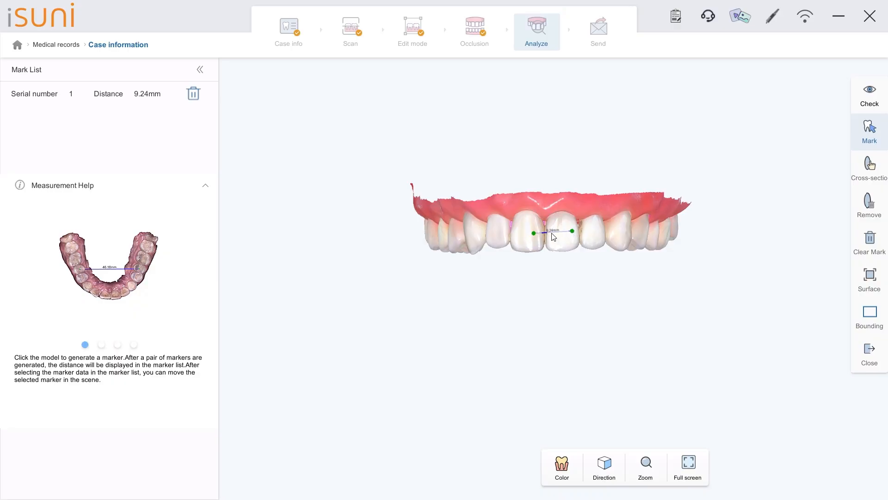
left_click(628, 235)
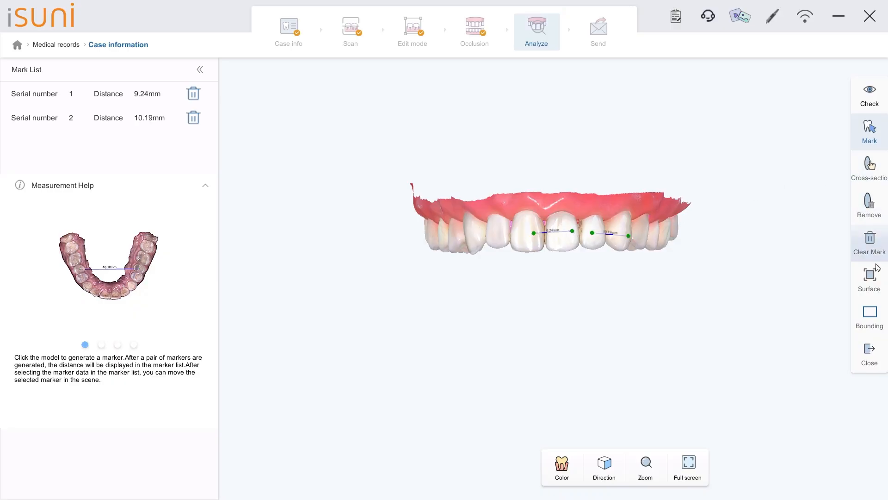
left_click(870, 285)
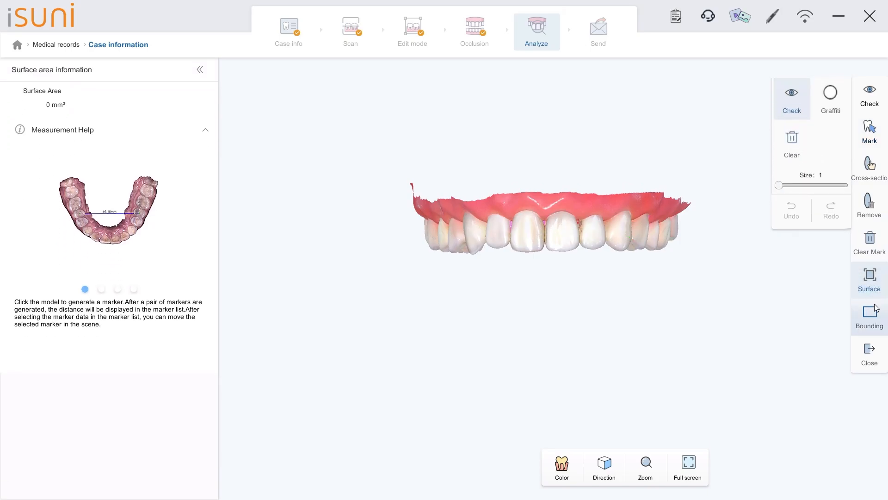
left_click(871, 355)
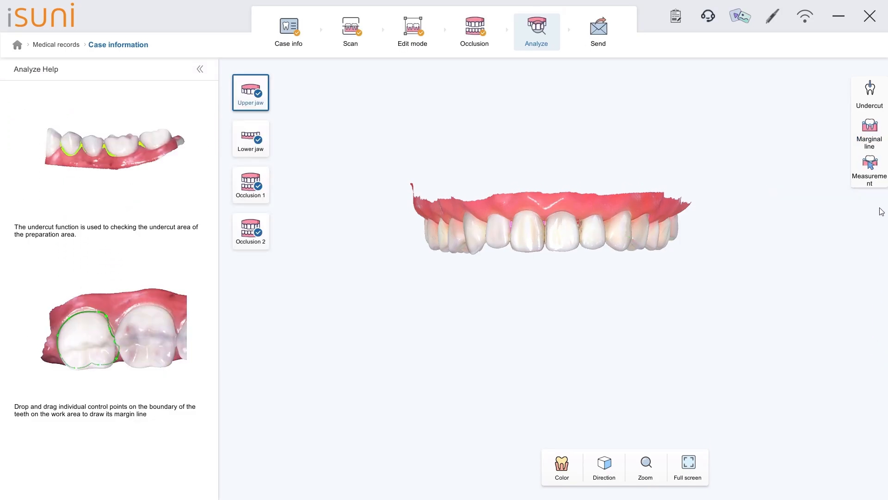
Step: Create a new margin line numbered 11 on the upper jaw and select the area around an end molar
left_click(872, 140)
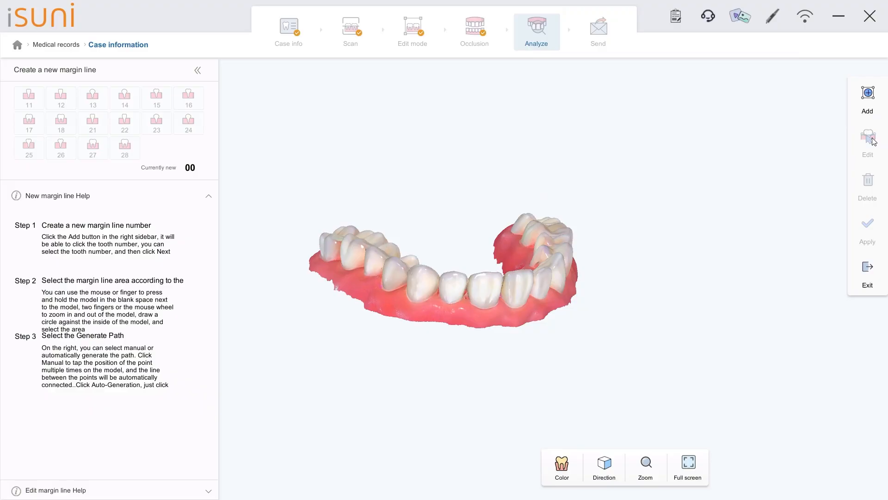
left_click(861, 105)
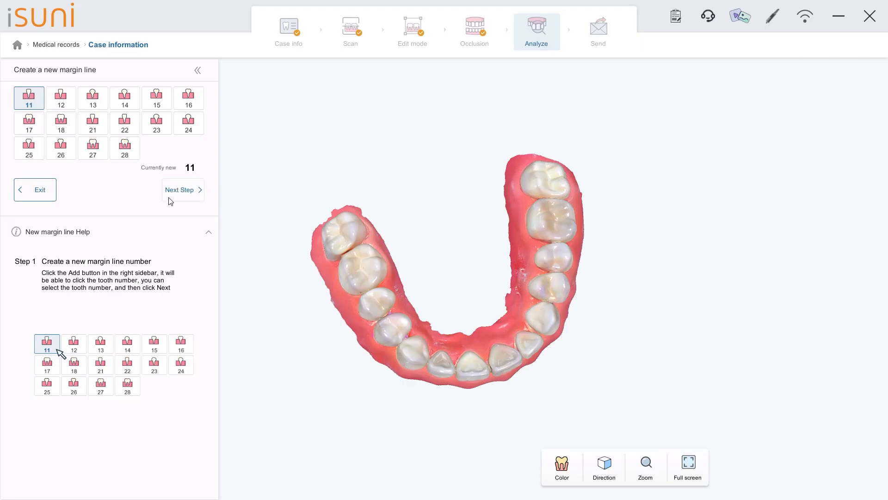
left_click(183, 187)
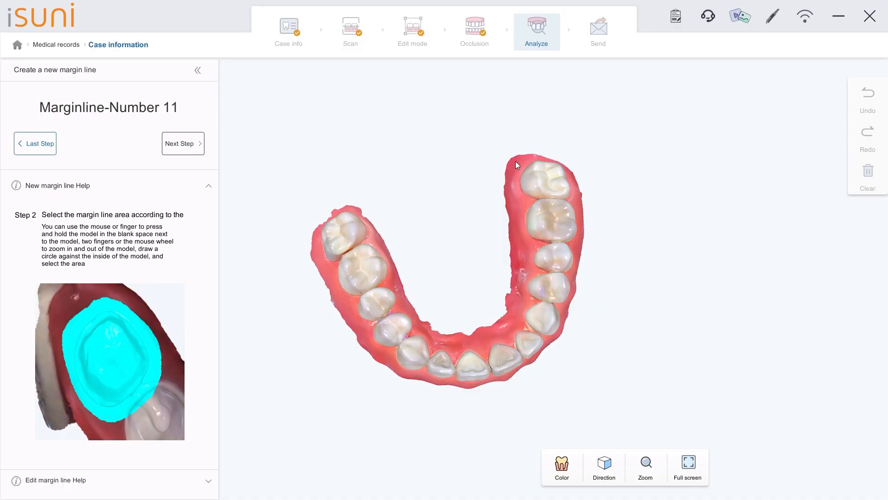
mouse_move(516, 161)
left_mouse_down()
mouse_move(594, 181)
mouse_move(569, 204)
mouse_move(503, 158)
left_mouse_up()
left_click(179, 144)
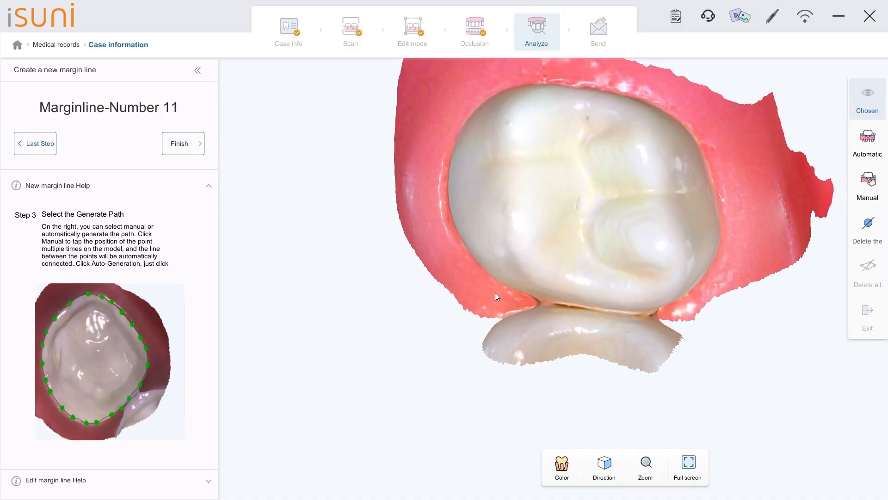
Step: Trace the margin line manually with points around the selected molar's gum boundary and close the loop
left_click(866, 190)
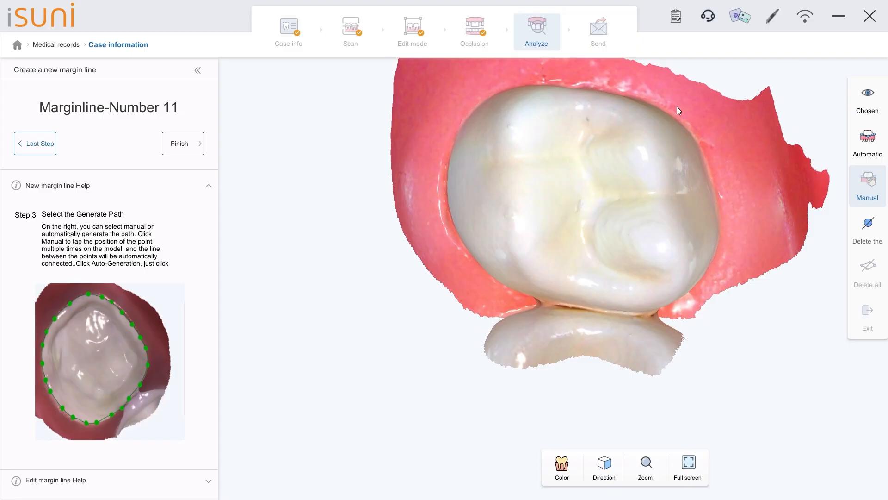
left_click(638, 99)
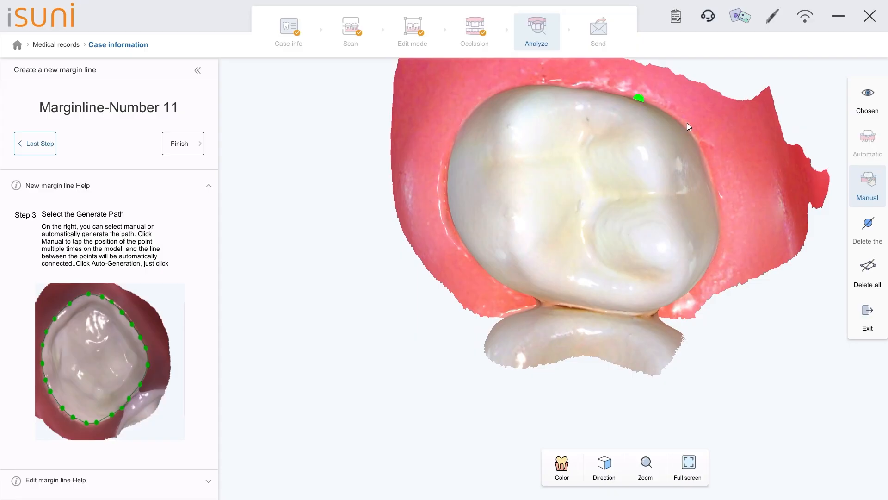
left_click(697, 131)
left_click(719, 228)
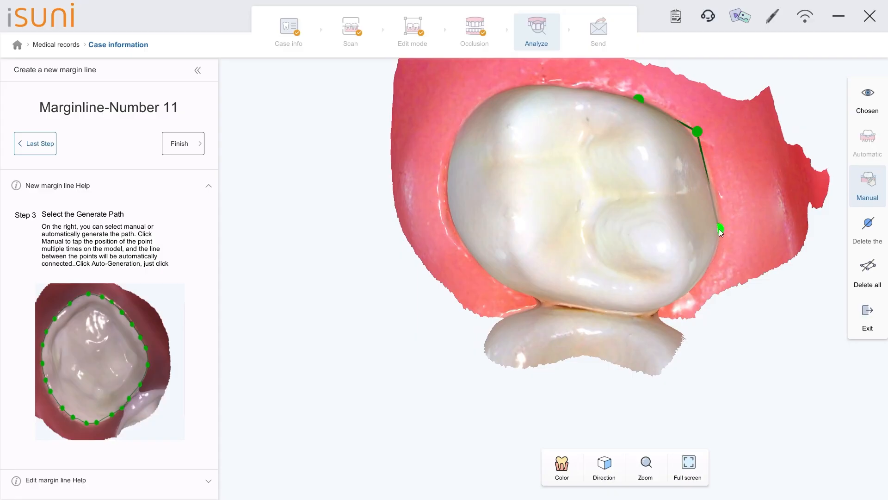
left_click(704, 287)
left_click(627, 317)
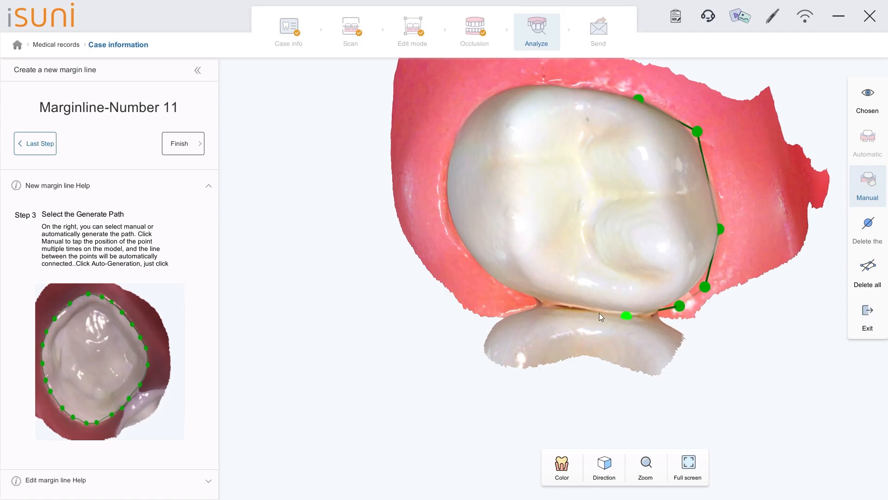
left_click(573, 310)
left_click(498, 286)
left_click(451, 233)
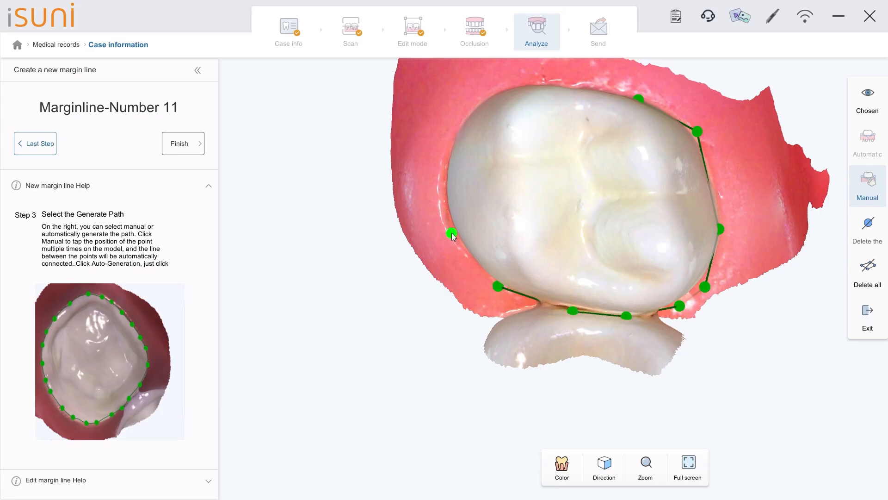
left_click(442, 193)
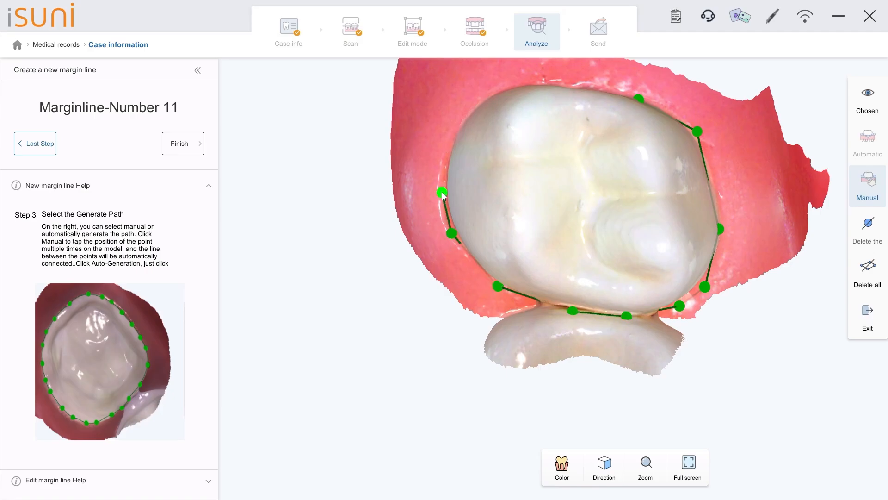
left_click(446, 155)
left_click(461, 118)
left_click(495, 93)
left_click_drag(353, 177, 299, 268)
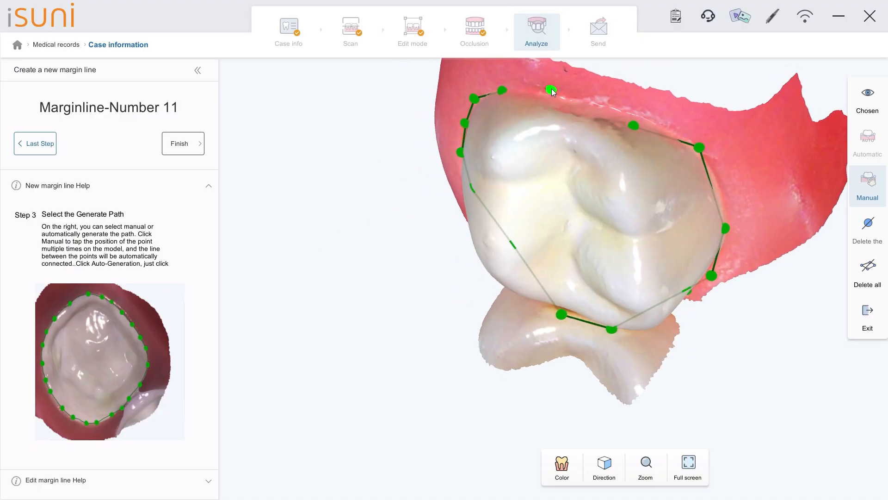
left_click(604, 103)
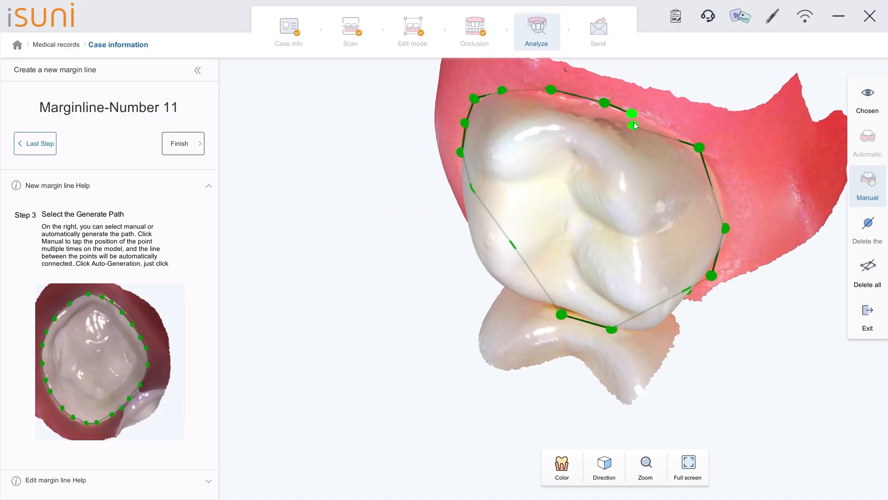
left_click_drag(470, 285, 636, 195)
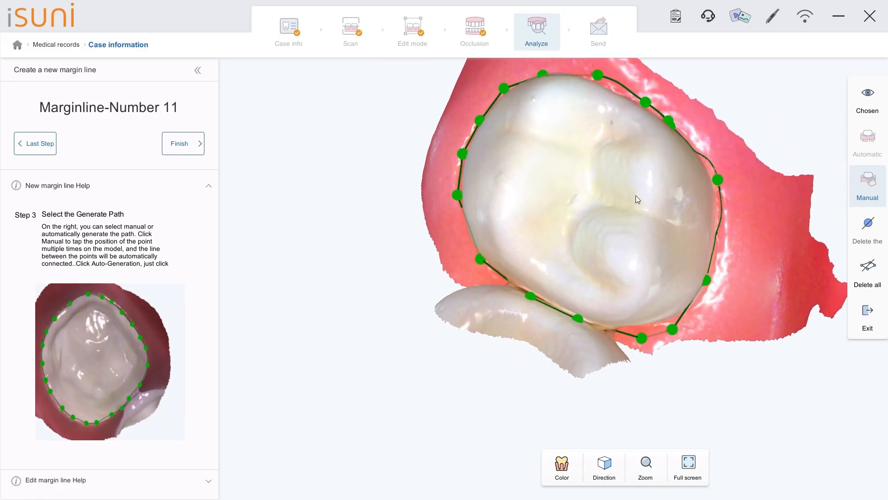
Step: Finish margin line 11, apply it to the upper jaw and exit the margin line tool
left_click(188, 143)
left_click_drag(416, 192, 480, 286)
scroll(548, 242, "up", 1)
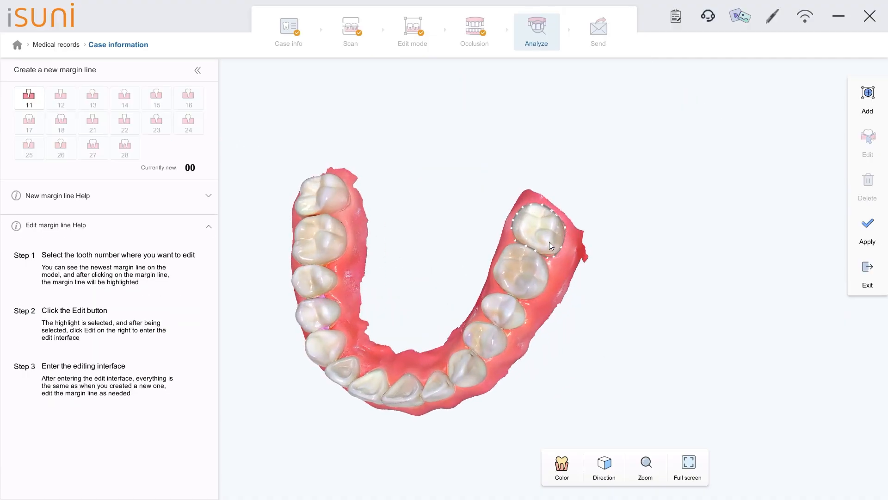
scroll(536, 218, "up", 1)
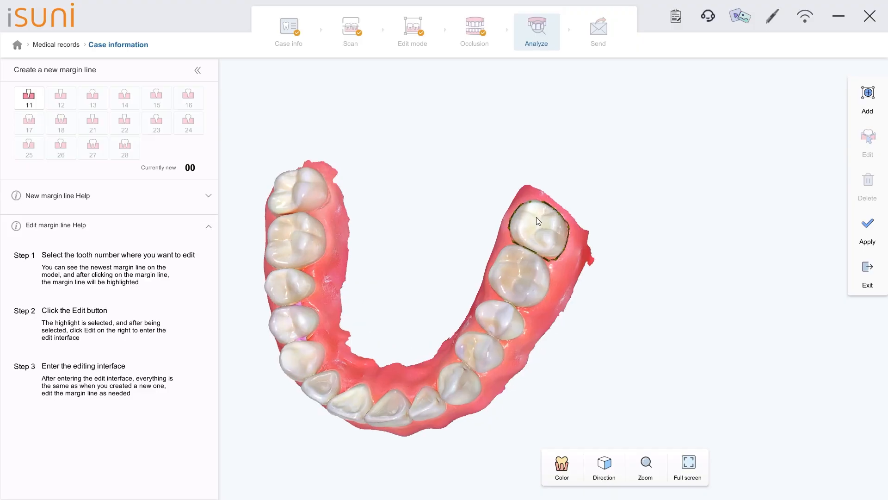
left_click_drag(417, 262, 417, 297)
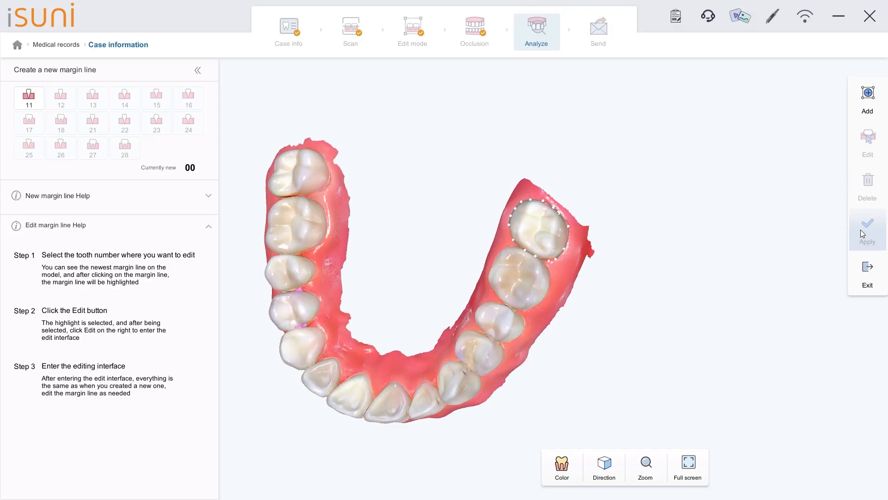
left_click(867, 273)
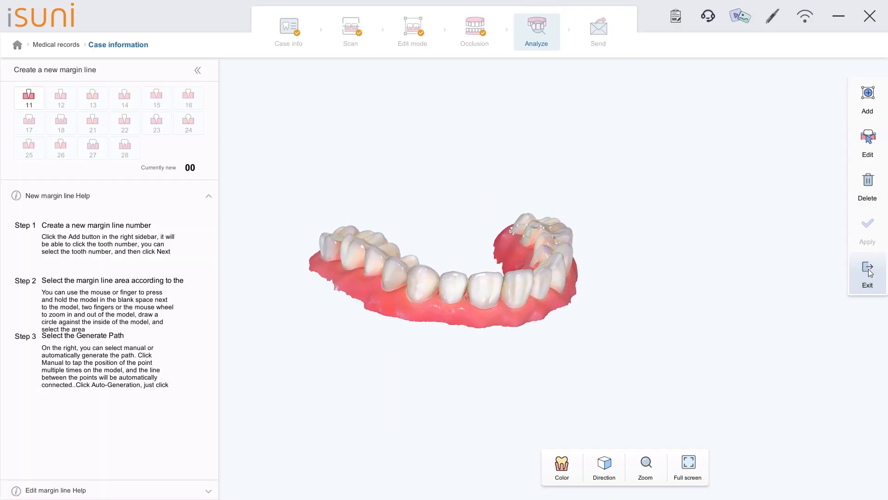
left_click(868, 272)
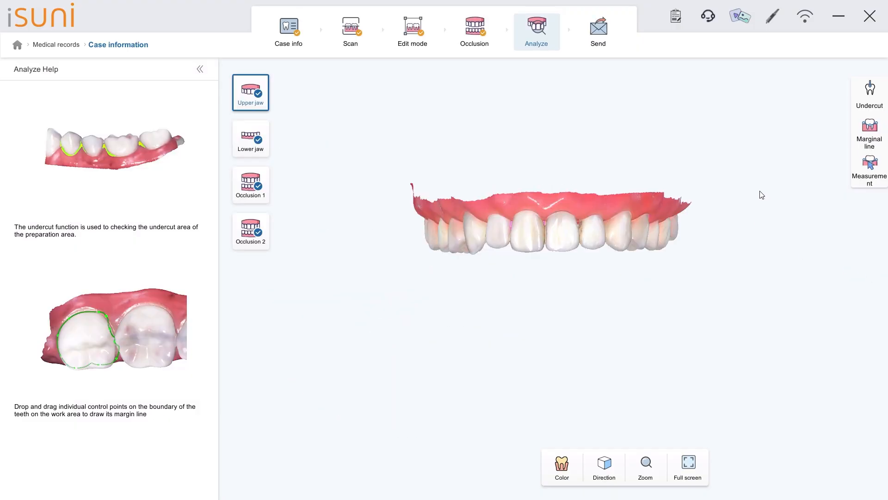
Step: Start Undercut on the upper jaw, lock a side-facing direction and rotate the model to examine the colored undercut areas
left_click(869, 93)
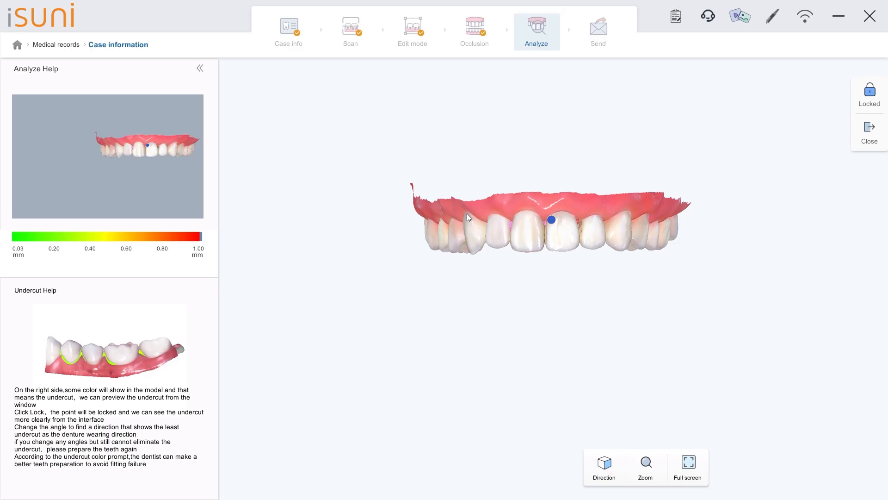
mouse_move(467, 214)
left_mouse_down()
mouse_move(593, 223)
mouse_move(607, 218)
mouse_move(471, 224)
mouse_move(692, 210)
mouse_move(389, 216)
mouse_move(386, 238)
mouse_move(704, 229)
mouse_move(545, 129)
mouse_move(486, 135)
mouse_move(468, 218)
left_mouse_up()
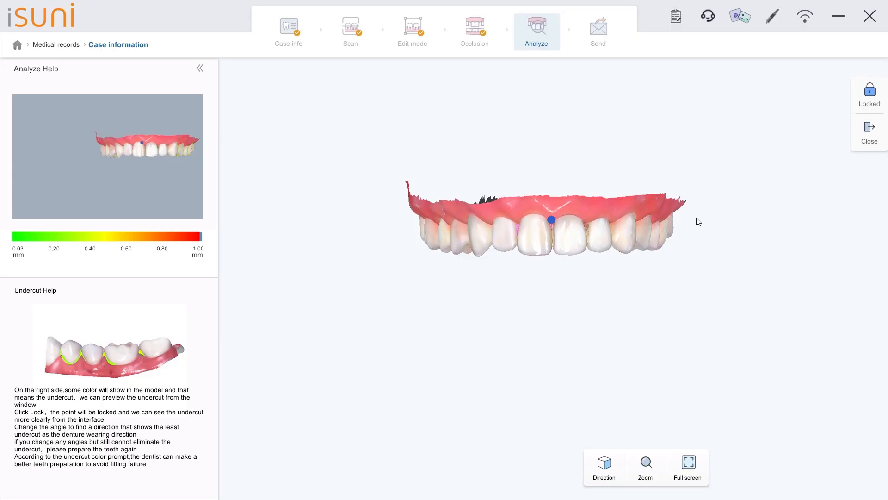
middle_click_drag(696, 217, 719, 283)
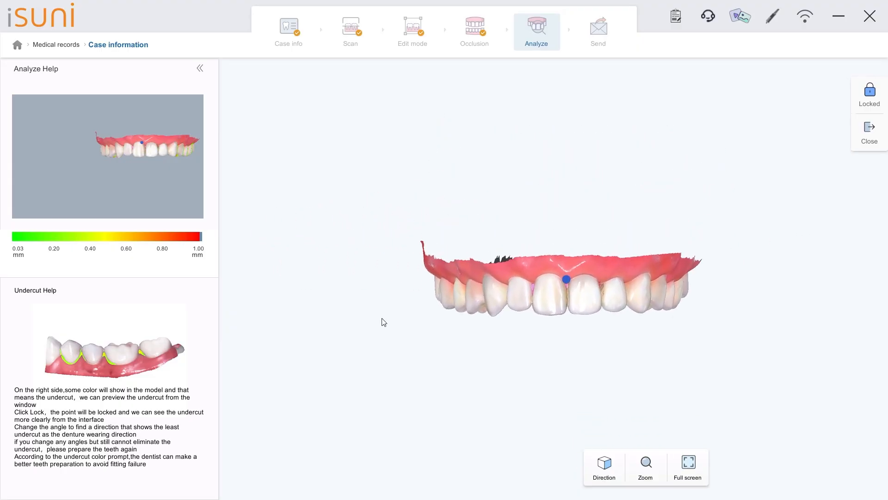
left_click_drag(384, 322, 637, 302)
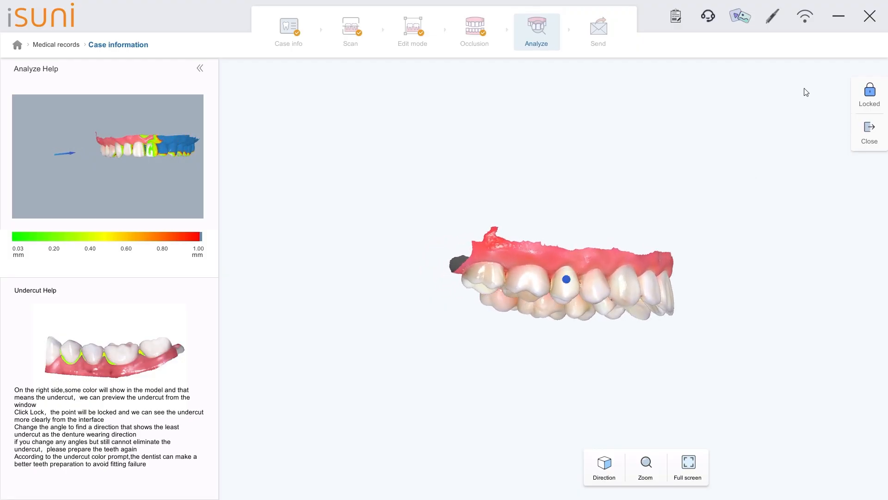
left_click(869, 105)
left_click_drag(581, 234, 466, 182)
left_click_drag(602, 383, 623, 345)
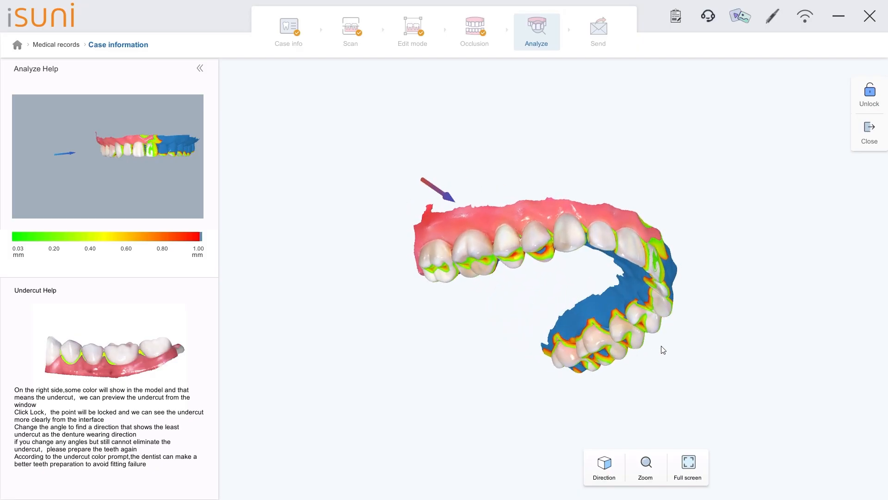
Step: Unlock and relock the undercut direction from other viewing angles, ending on the opposite side of the arch, and close Undercut
left_click(864, 102)
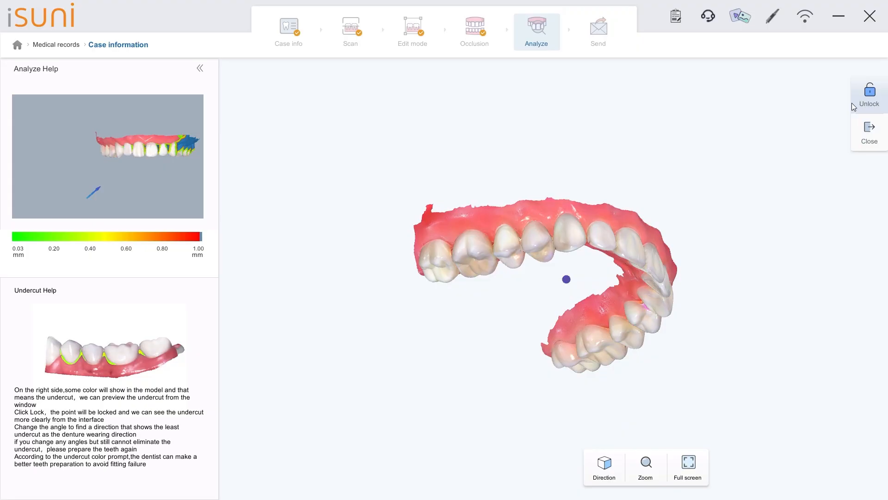
left_click(871, 93)
left_click_drag(678, 232, 396, 204)
left_click(854, 101)
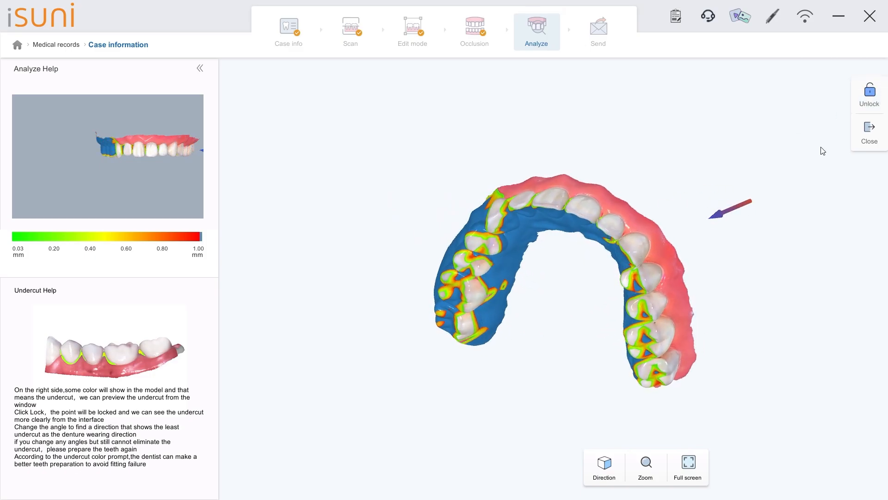
left_click(878, 138)
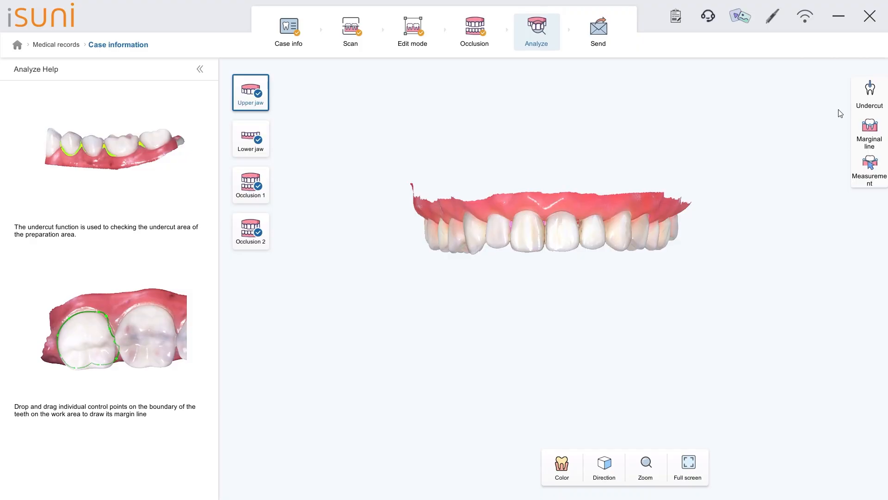
Step: Go to the Send stage and review the order form's tooth restorations, patient and dentist information, and attachments
left_click(608, 23)
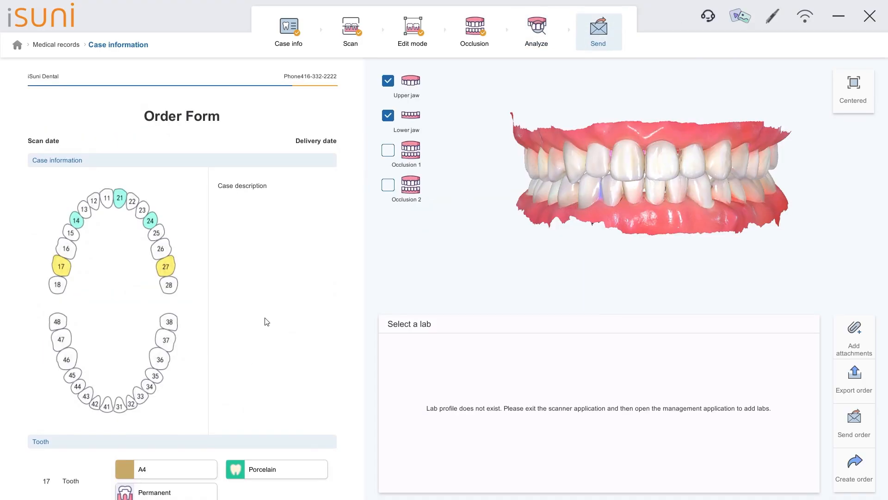
scroll(263, 318, "down", 10)
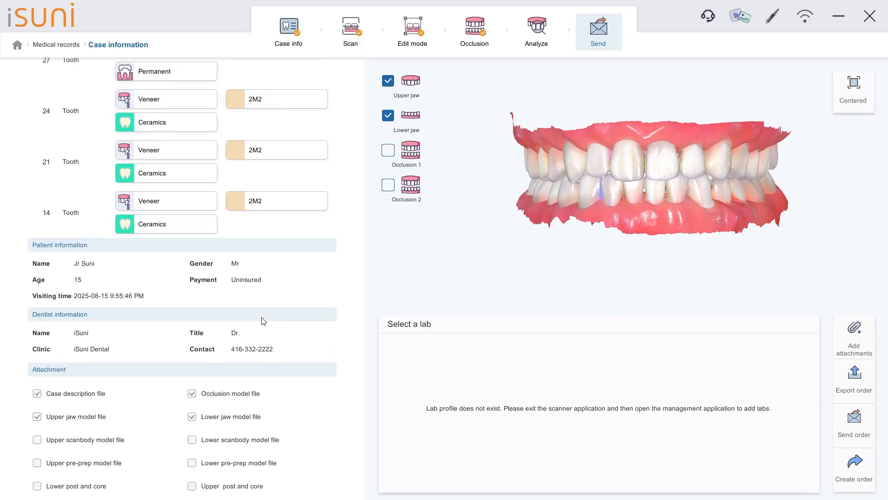
scroll(110, 264, "up", 10)
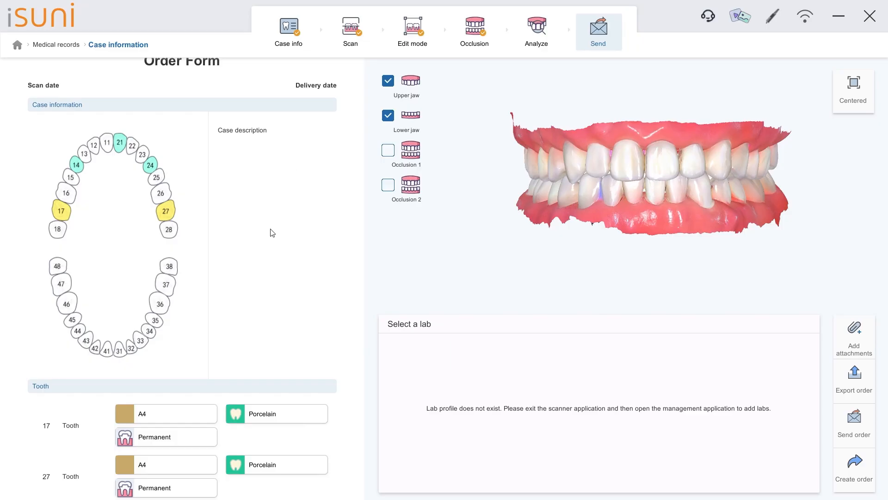
scroll(267, 234, "down", 6)
scroll(268, 235, "up", 1)
scroll(268, 235, "down", 1)
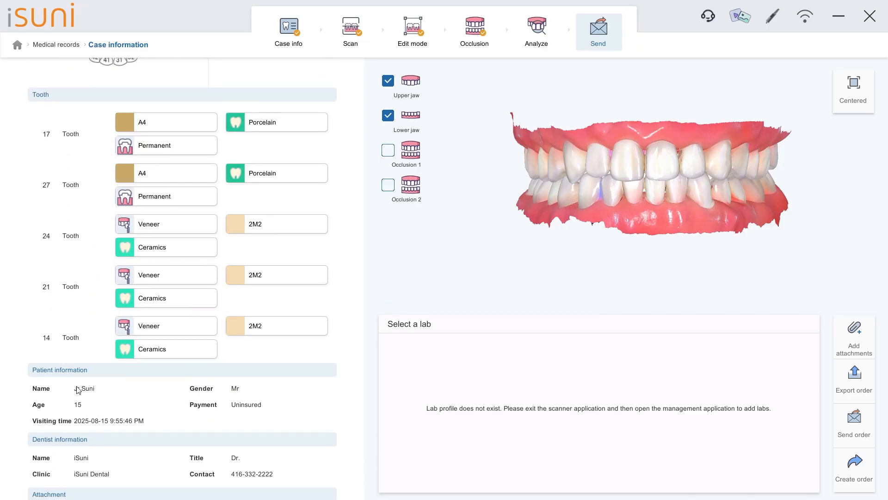
scroll(78, 390, "down", 2)
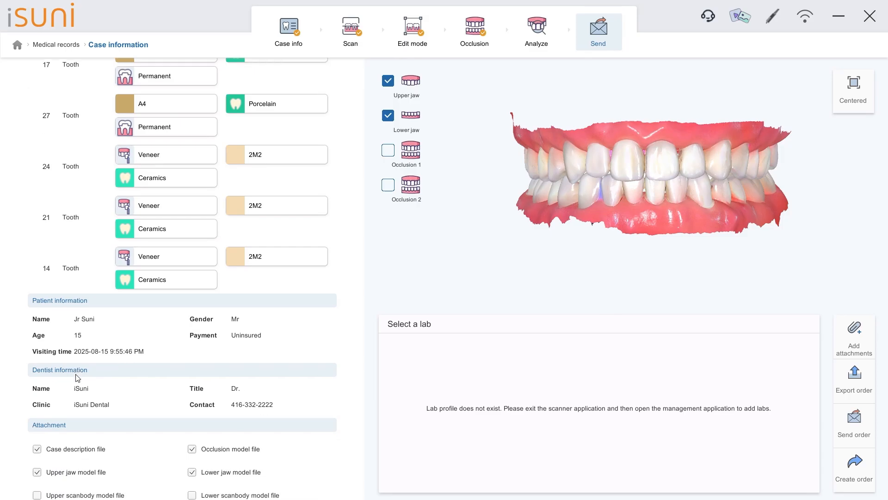
scroll(101, 417, "down", 1)
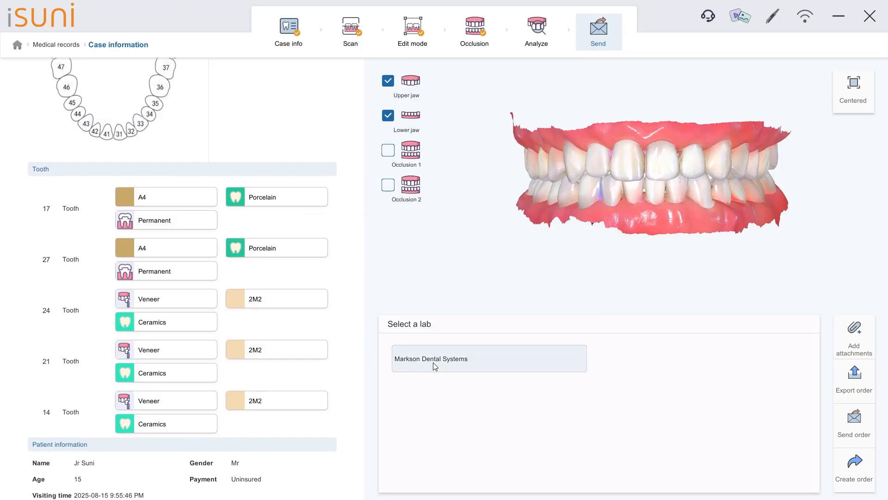
Step: Select Markson Dental Systems as the lab and send the order with the models in Stl format
left_click(435, 366)
left_click(860, 434)
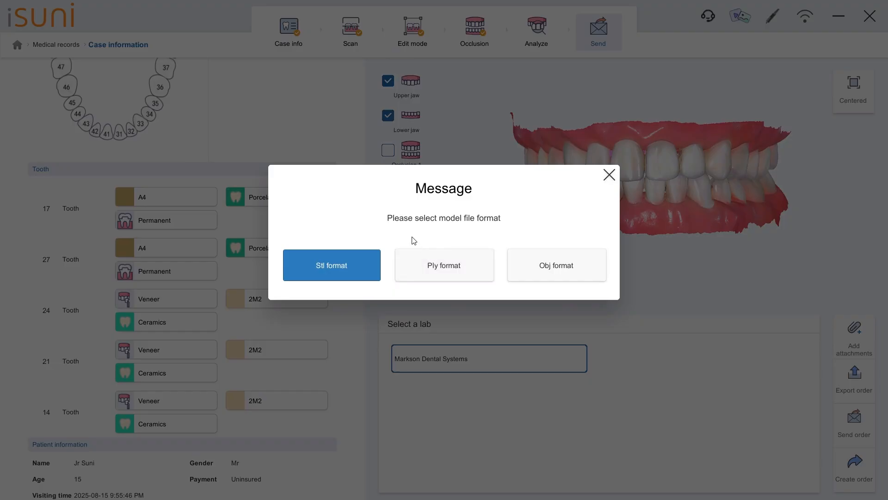
left_click(343, 264)
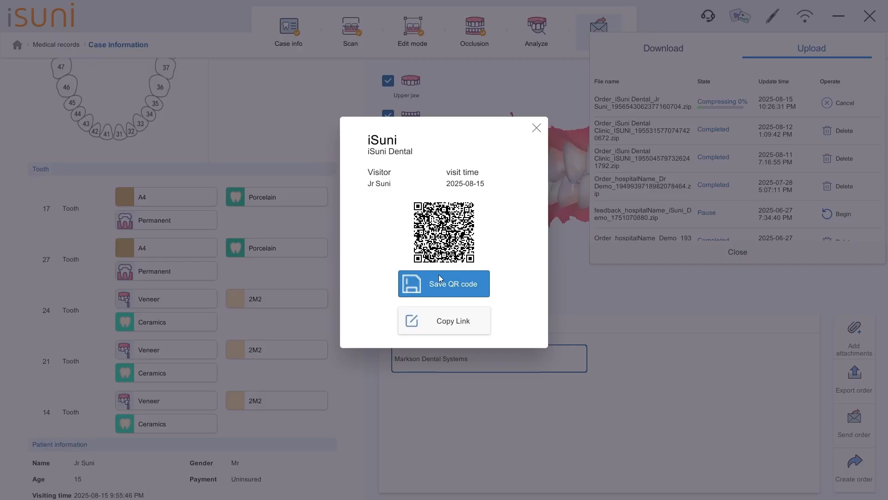
Step: Copy the sent order's share link, then dismiss the QR code window, upload message and transfer list
left_click(444, 319)
left_click(536, 130)
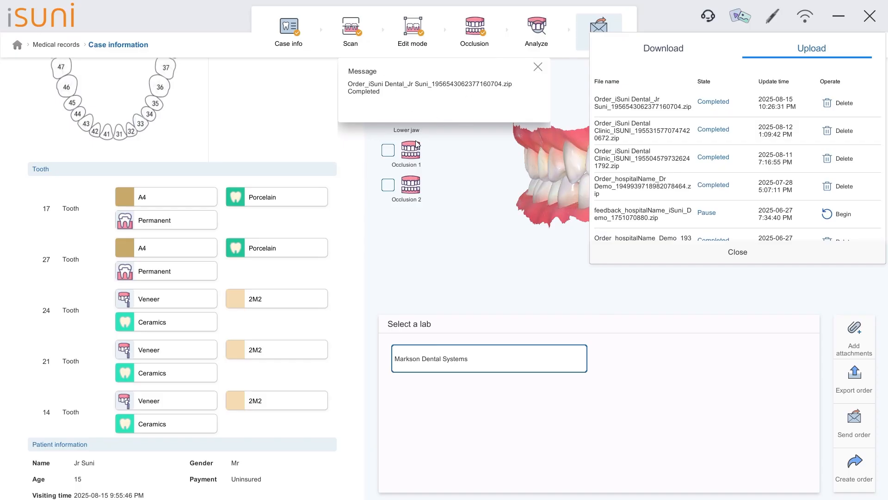
left_click(537, 69)
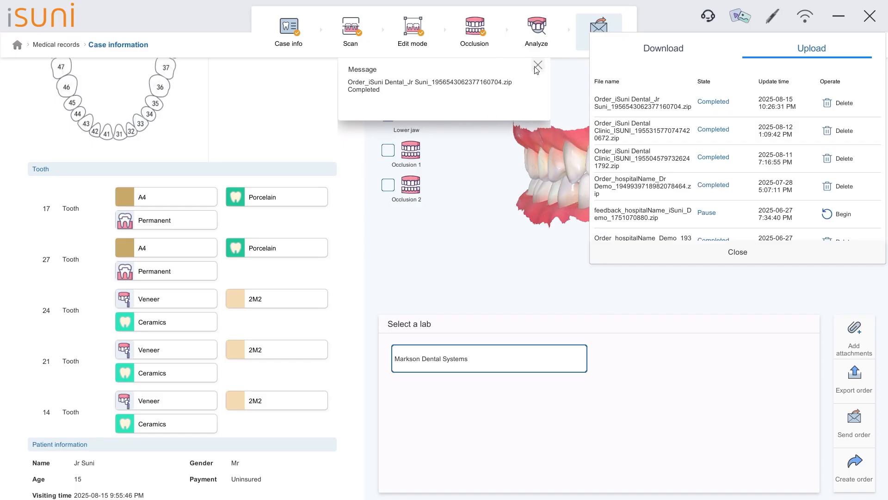
left_click(678, 253)
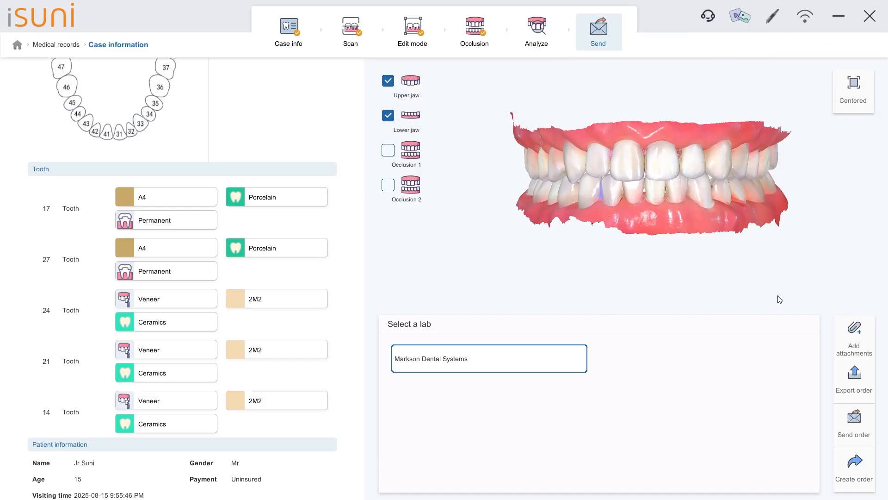
Step: View the model file format choices for exporting the order and close them without exporting
left_click(845, 380)
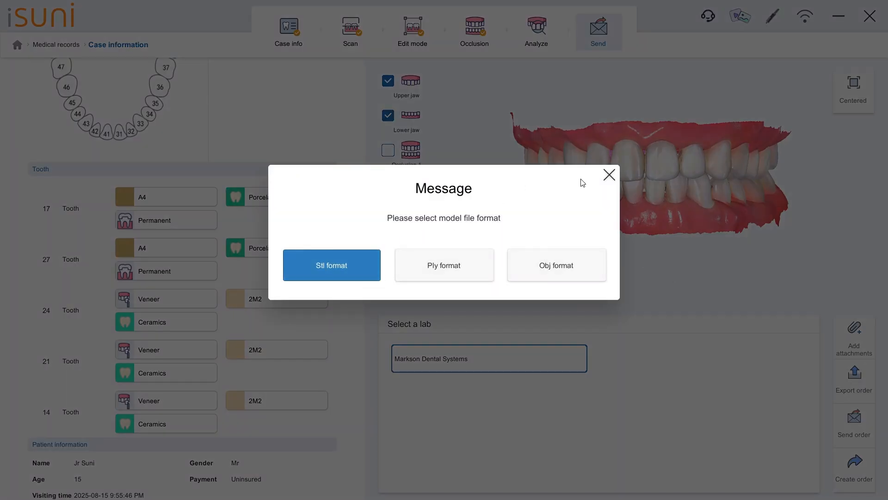
left_click(608, 175)
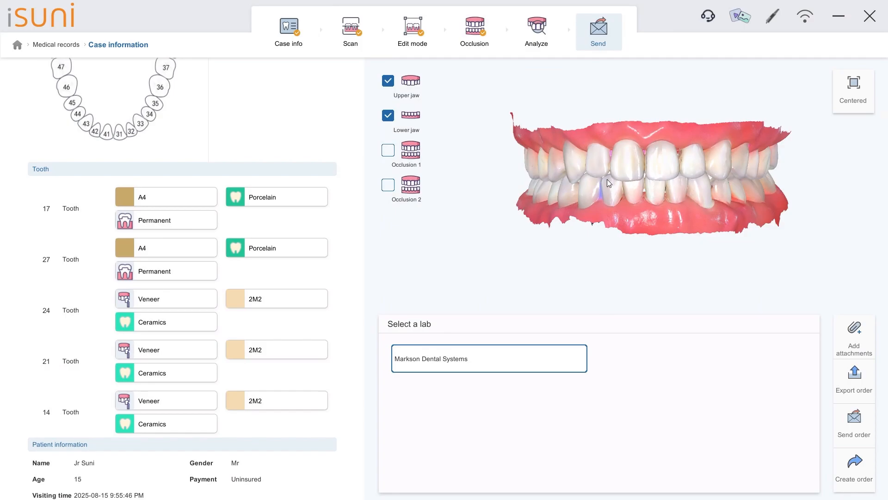